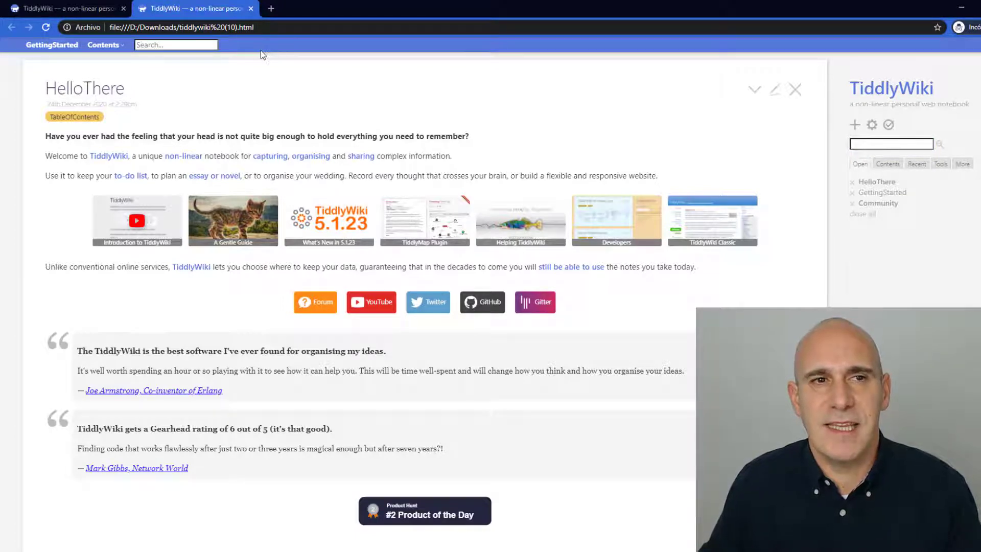
{"action": "left_click", "coordinate": [47, 90]}
{"action": "left_click_drag", "start_coordinate": [46, 90], "coordinate": [125, 90]}
{"action": "left_click", "coordinate": [161, 89]}
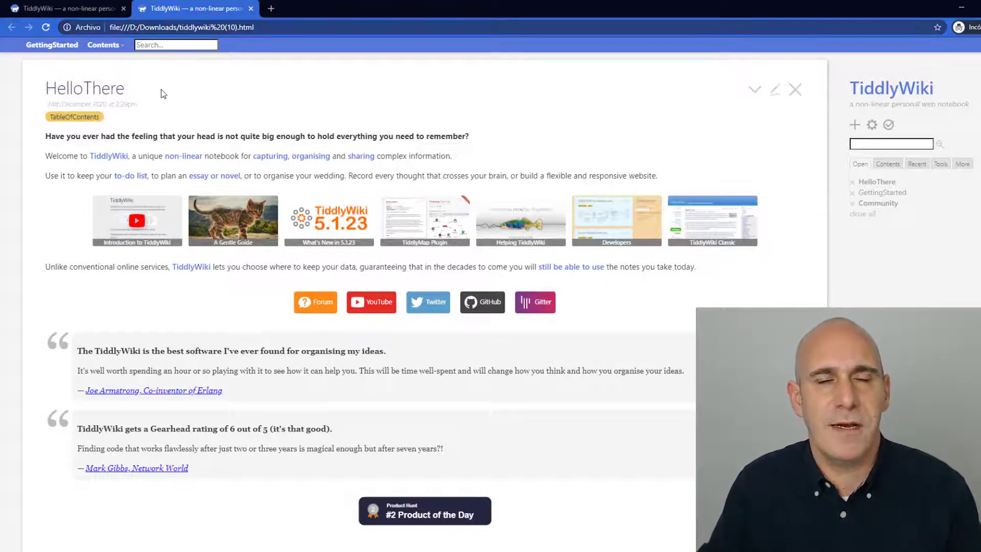
{"action": "triple_click", "coordinate": [318, 97]}
{"action": "left_click", "coordinate": [689, 100]}
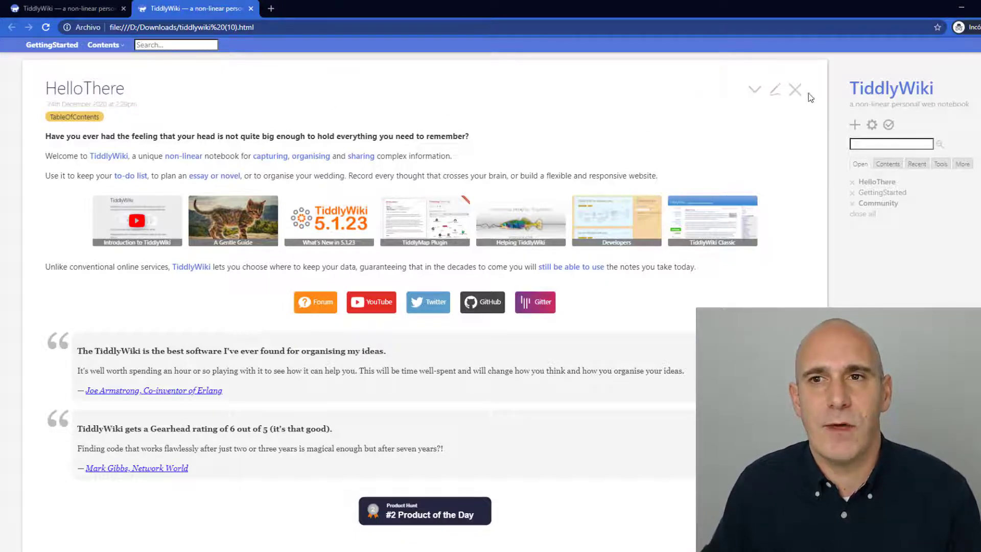
{"action": "left_click_drag", "start_coordinate": [808, 93], "coordinate": [776, 223]}
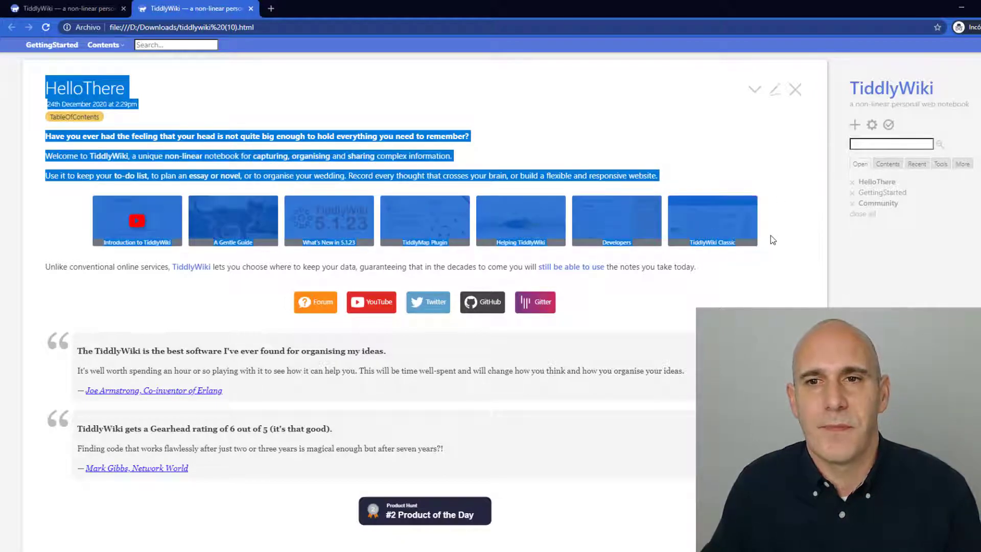
Close the HelloThere, GettingStarted and Community tiddlers.
{"action": "left_click", "coordinate": [796, 92]}
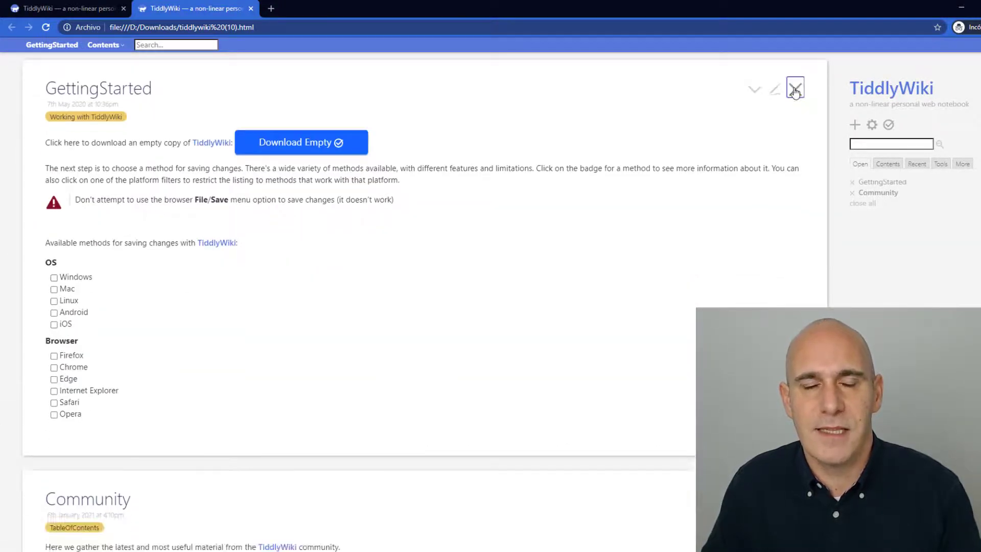
{"action": "left_click", "coordinate": [795, 92]}
{"action": "left_click", "coordinate": [796, 92]}
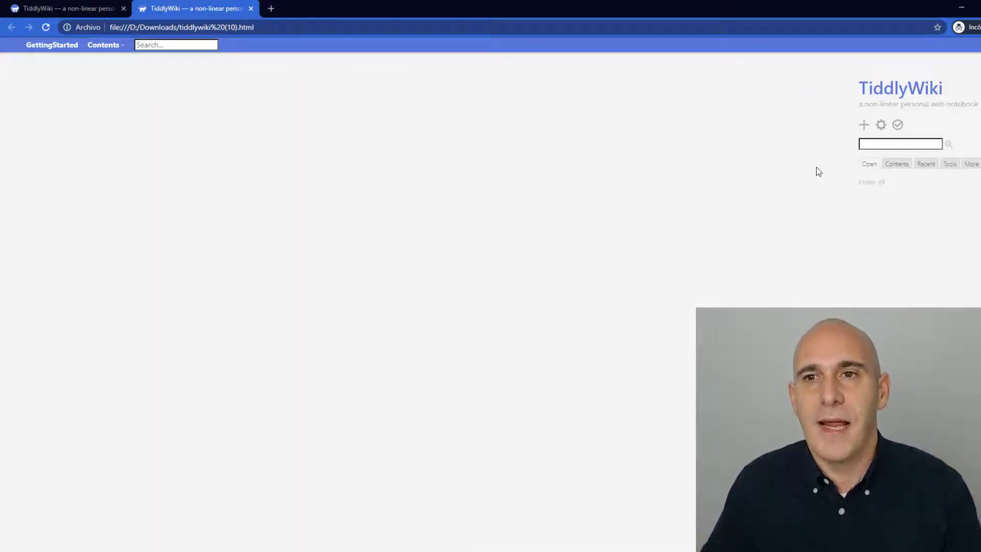
Start a new tiddler and title it "Test 1".
{"action": "left_click", "coordinate": [864, 126]}
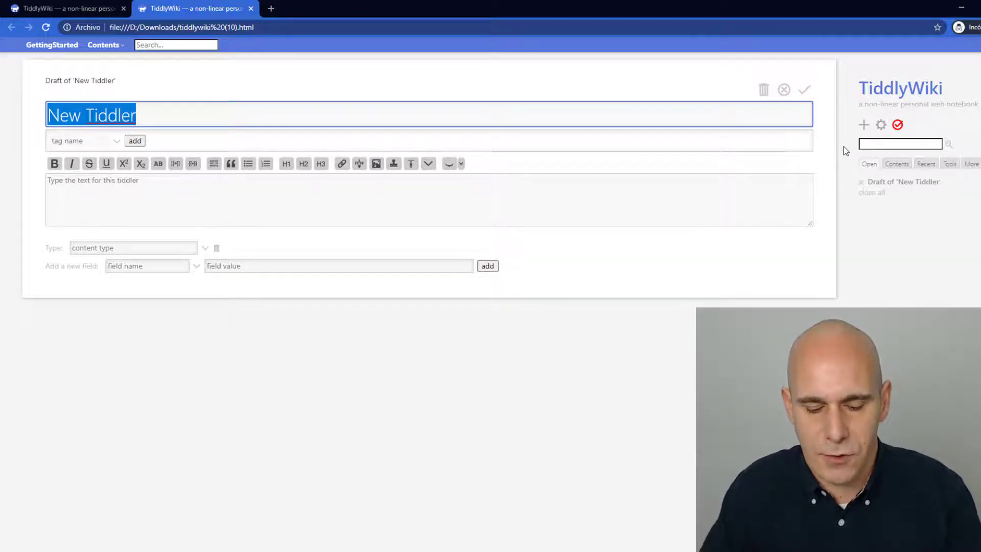
{"action": "type", "text": "Test 1"}
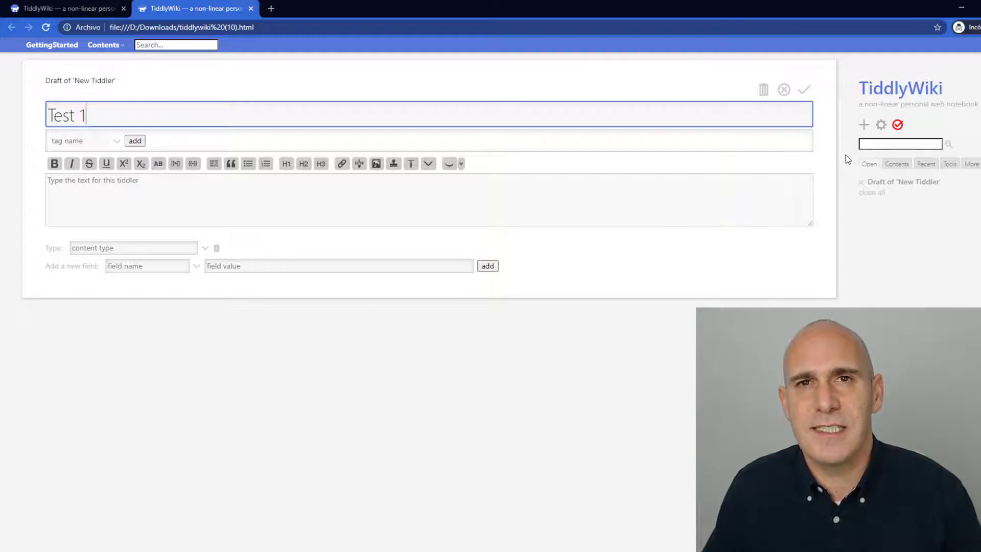
{"action": "left_click", "coordinate": [845, 155]}
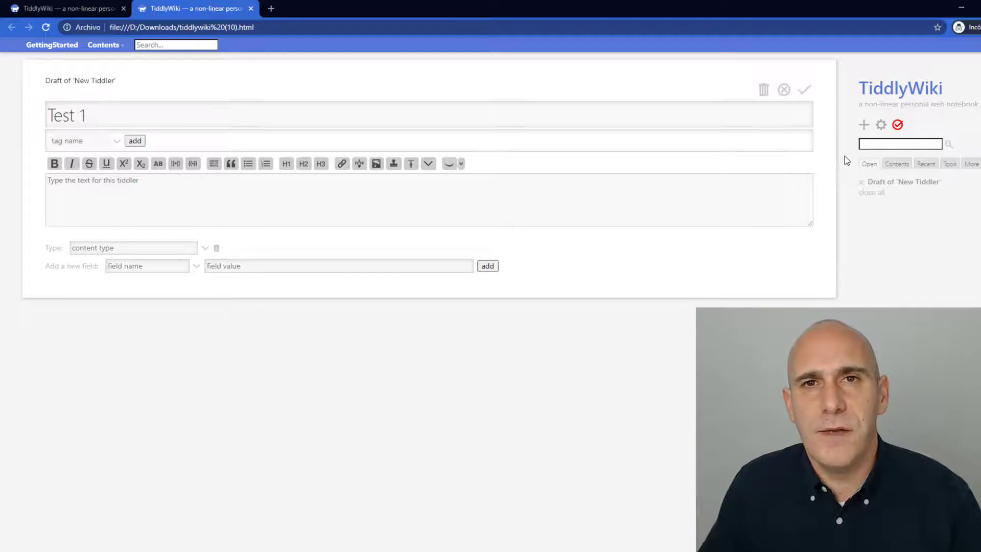
Write the level-one heading "hola" and the paragraph "blah blalh" as the Test 1 body, and save the tiddler.
{"action": "left_click", "coordinate": [749, 177]}
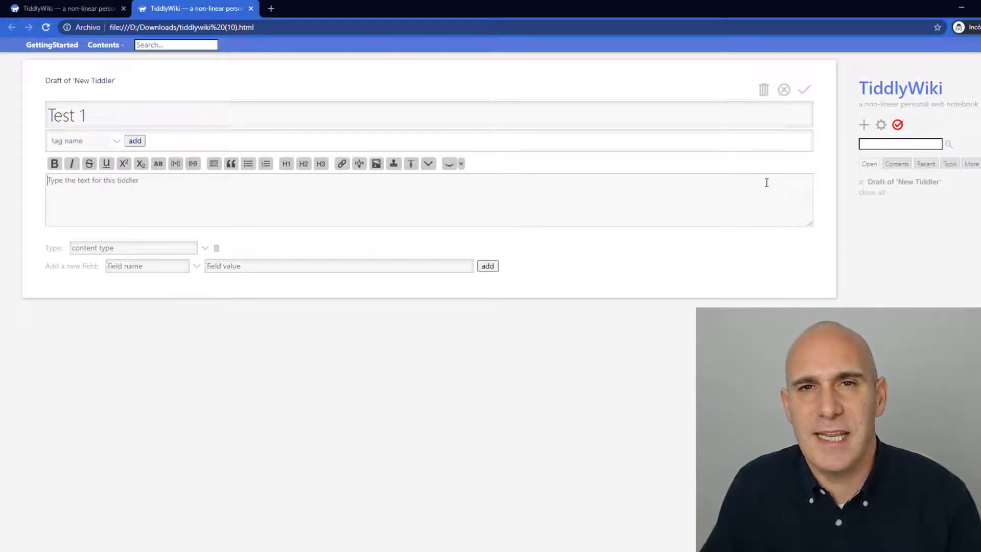
{"action": "type", "text": "! hola"}
{"action": "key", "text": "Return"}
{"action": "key", "text": "Return"}
{"action": "type", "text": "blah blalh"}
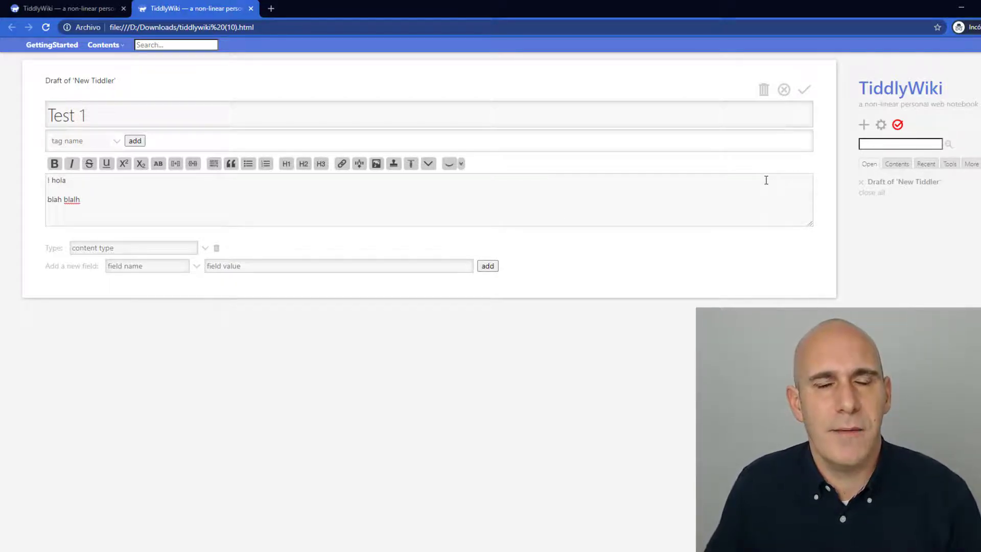
{"action": "left_click", "coordinate": [805, 92]}
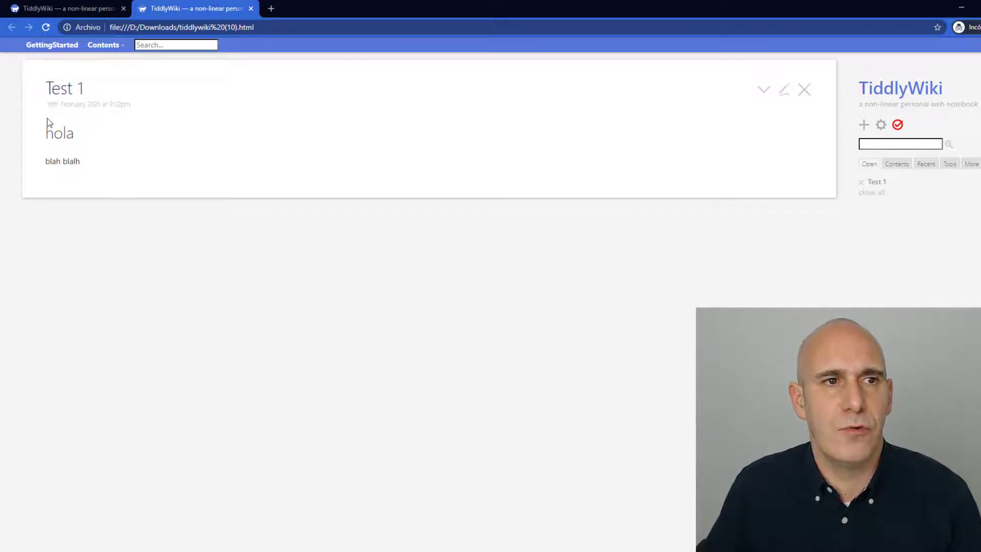
{"action": "left_click_drag", "start_coordinate": [46, 124], "coordinate": [90, 137]}
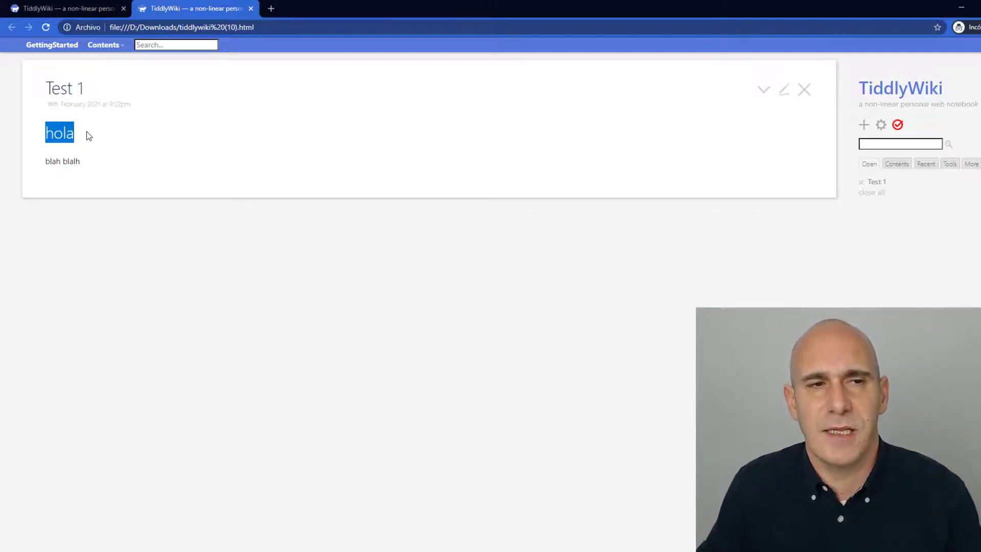
Add a custom field named campo_1 with the value "valor 1" to the Test 1 tiddler and save it.
{"action": "left_click", "coordinate": [785, 91]}
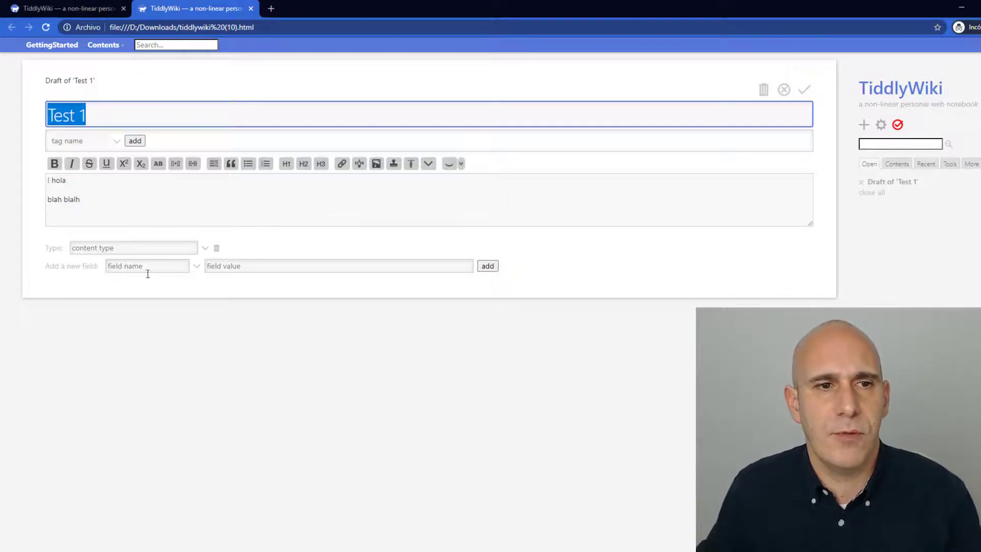
{"action": "left_click", "coordinate": [125, 268]}
{"action": "type", "text": "campo_1"}
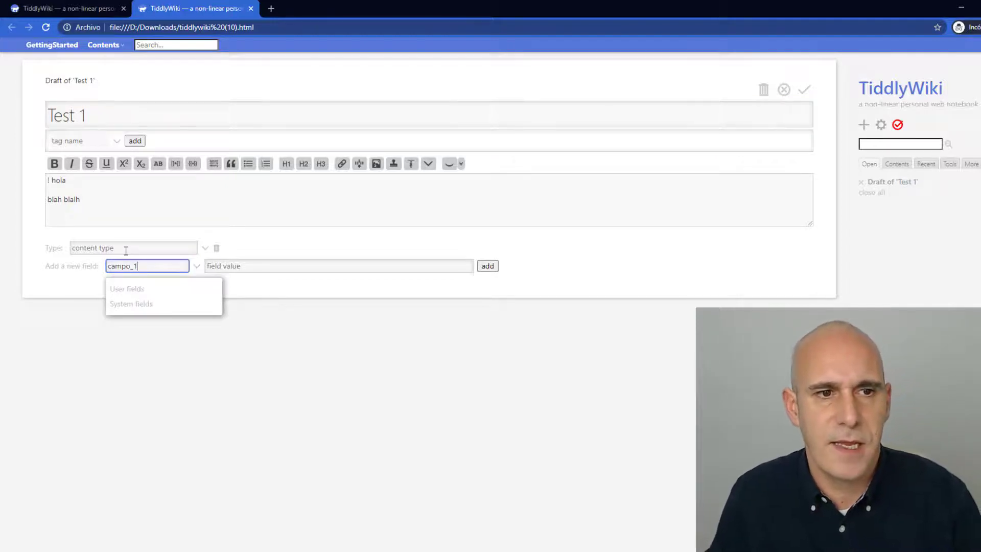
{"action": "left_click", "coordinate": [330, 267]}
{"action": "type", "text": "v"}
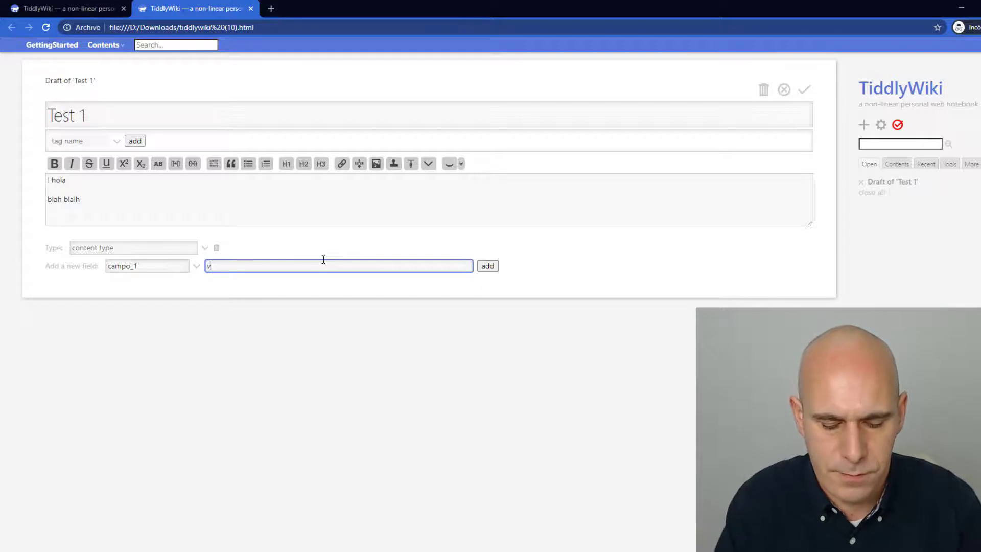
{"action": "type", "text": "alor 1"}
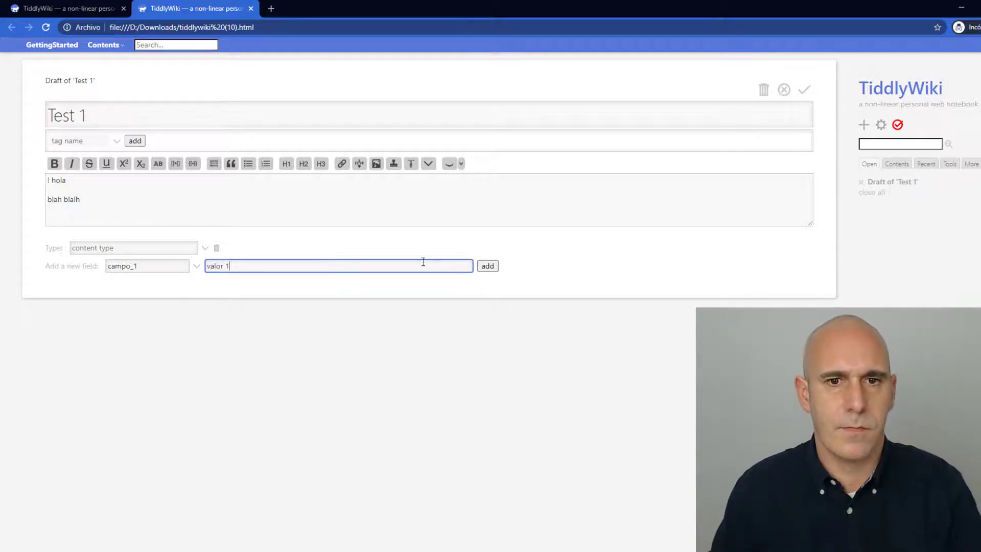
{"action": "left_click", "coordinate": [492, 267]}
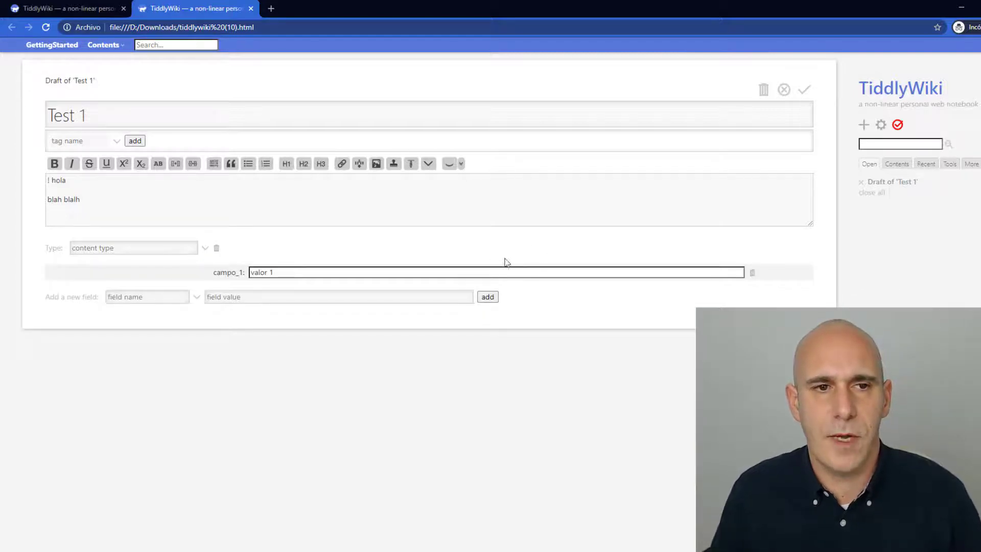
{"action": "left_click", "coordinate": [803, 92]}
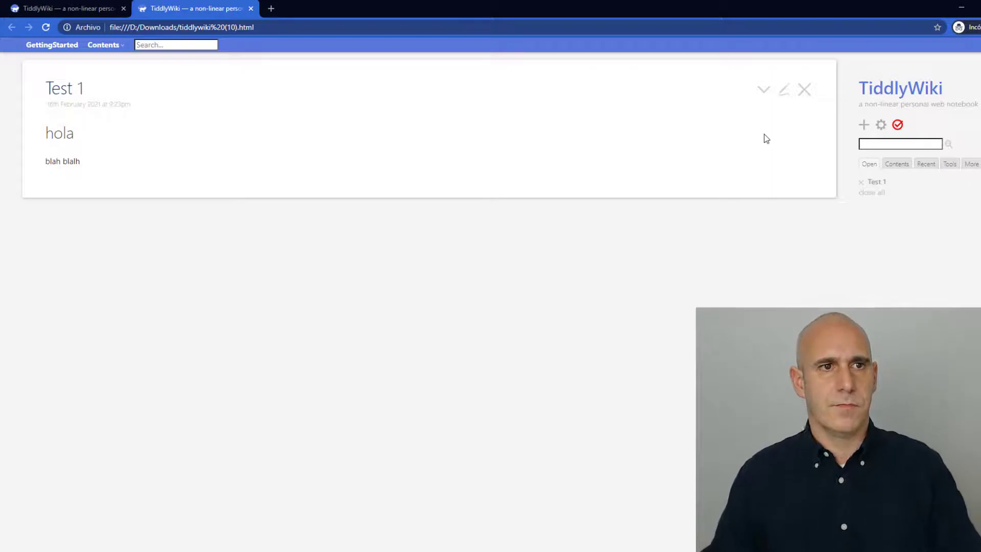
{"action": "right_click", "coordinate": [660, 243]}
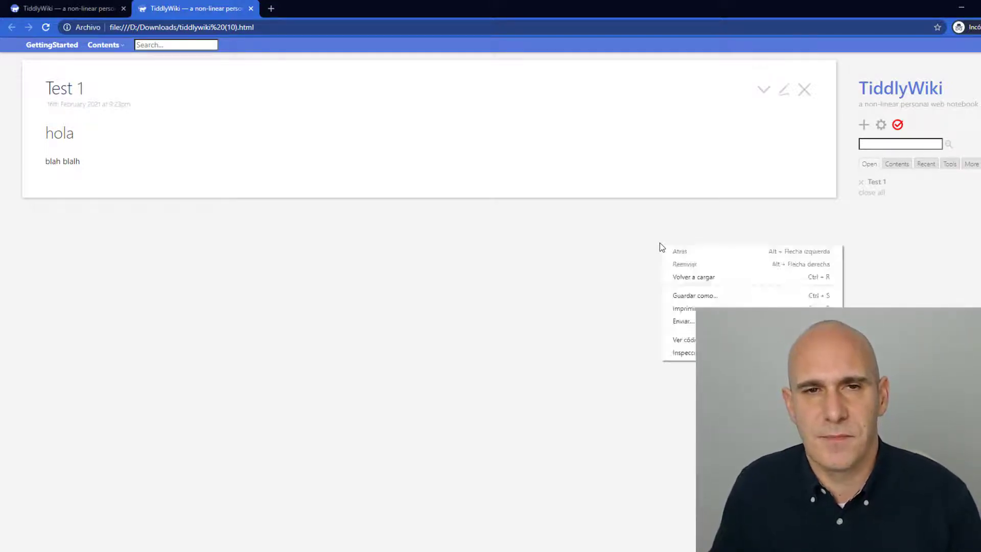
{"action": "left_click", "coordinate": [657, 247]}
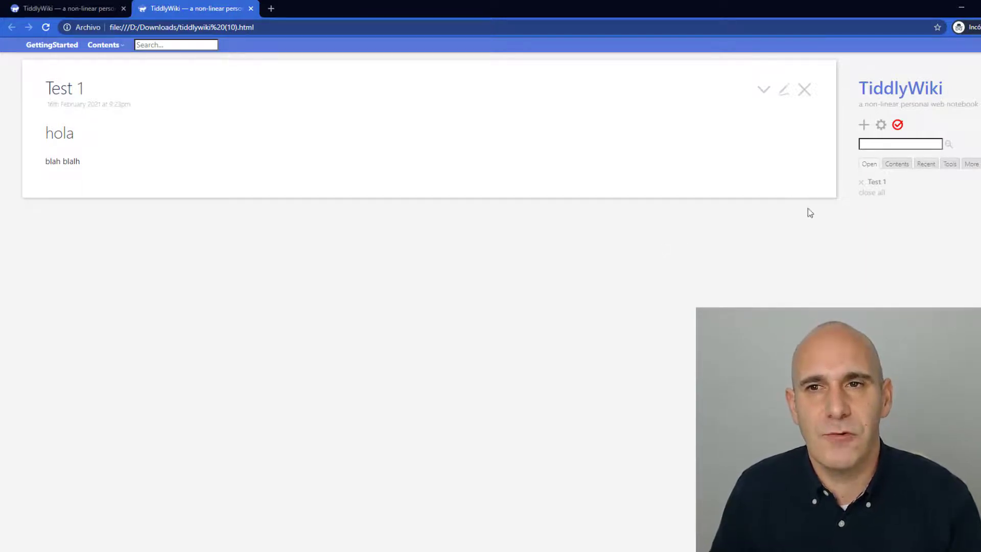
Create and save a second tiddler titled "Test 2" with no body text.
{"action": "left_click", "coordinate": [864, 126]}
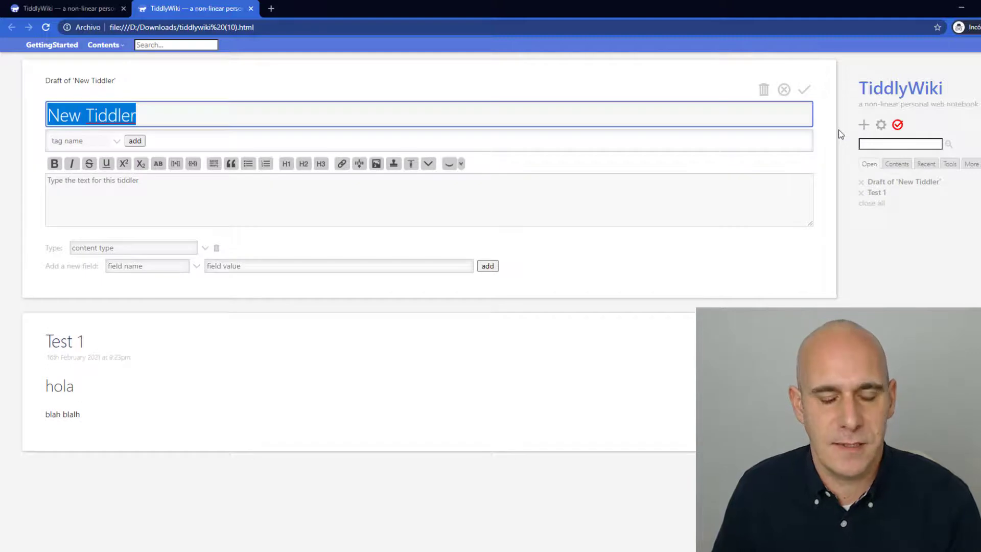
{"action": "type", "text": "T"}
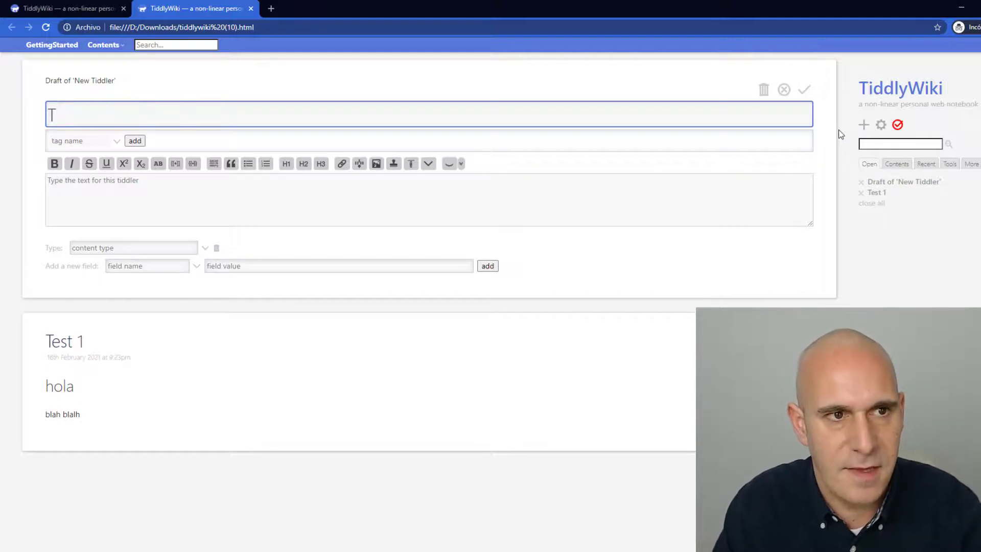
{"action": "type", "text": "est 2"}
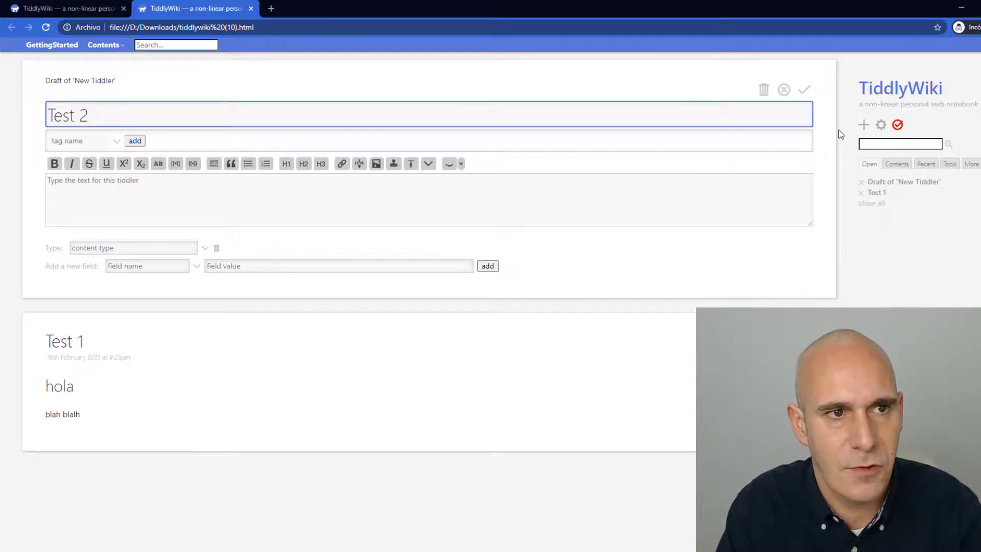
{"action": "left_click", "coordinate": [804, 92]}
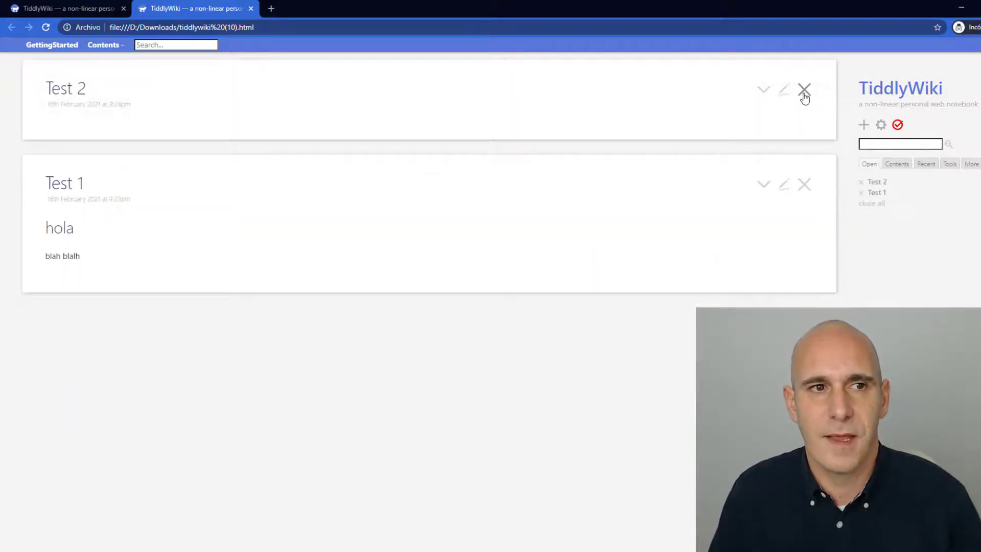
Append the wiki link [[Test 2]] after "blah blalh" in the Test 1 tiddler's text and save it.
{"action": "left_click", "coordinate": [785, 184]}
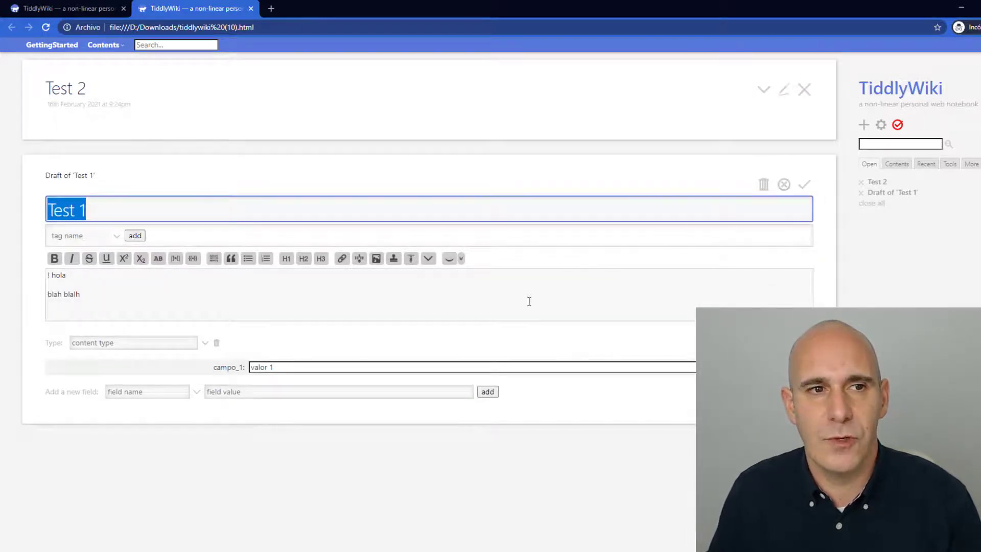
{"action": "left_click", "coordinate": [460, 281]}
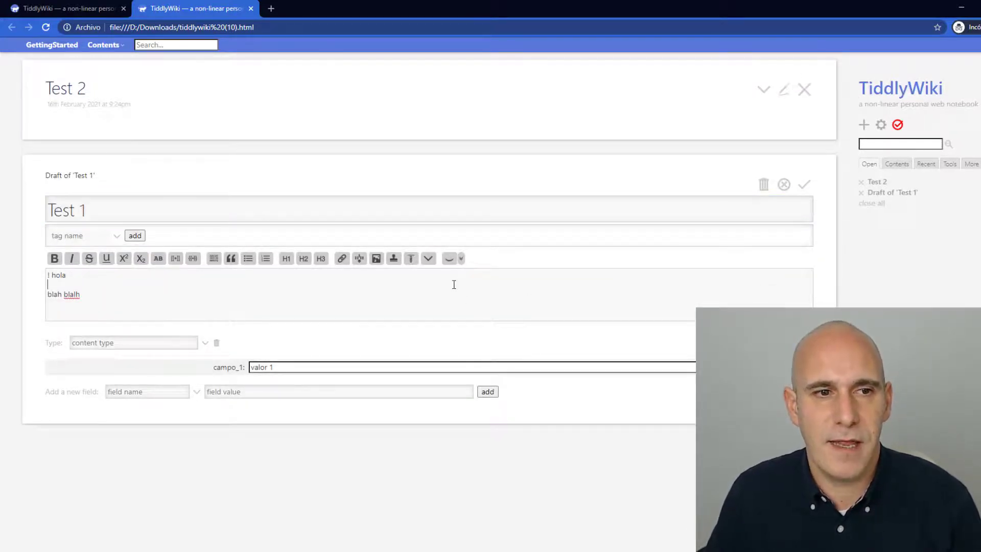
{"action": "left_click", "coordinate": [440, 305]}
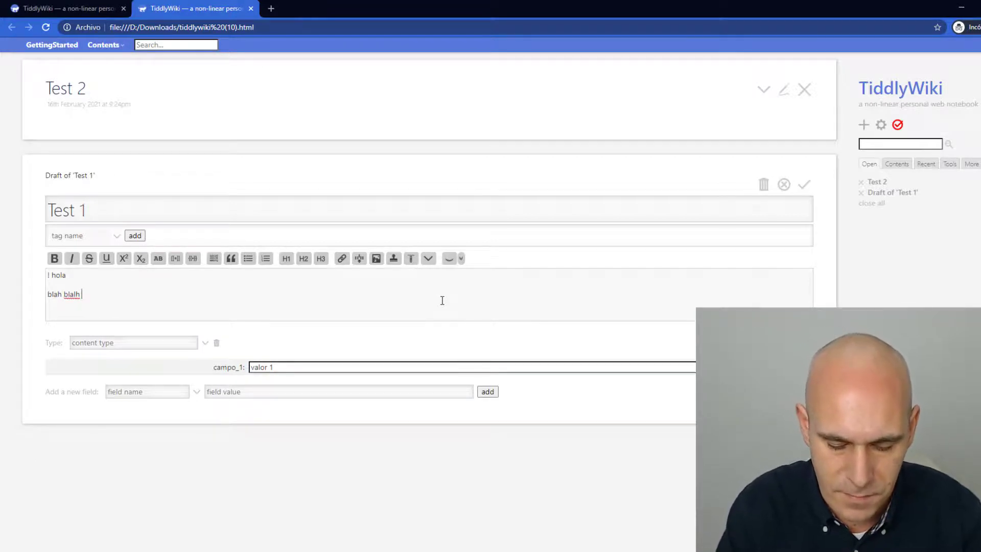
{"action": "type", "text": "[["}
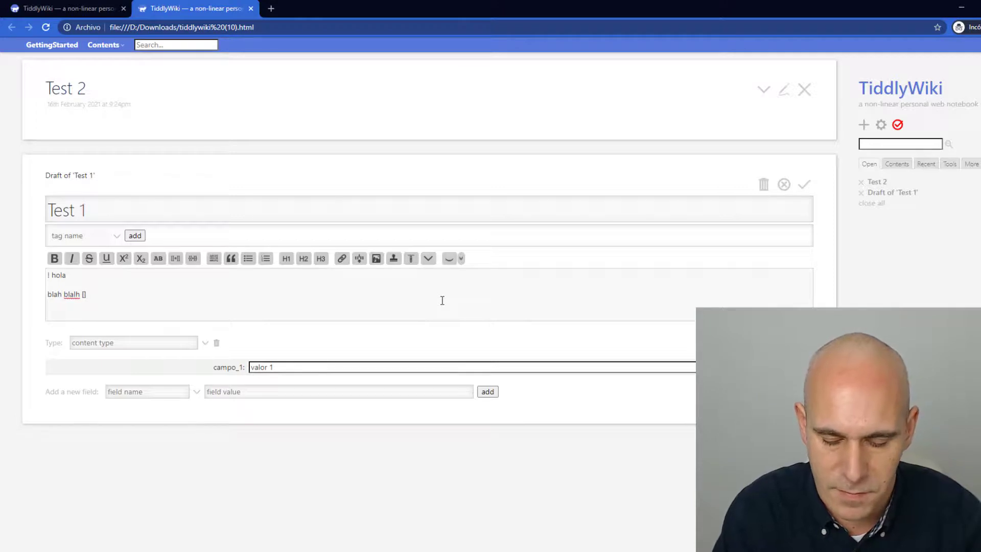
{"action": "type", "text": "]]"}
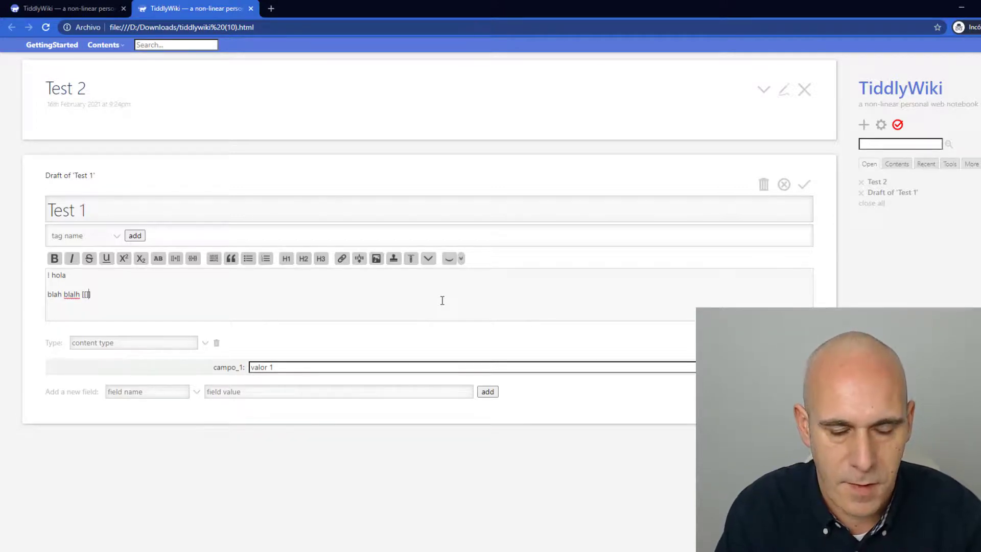
{"action": "key", "text": "Left"}
{"action": "key", "text": "Left"}
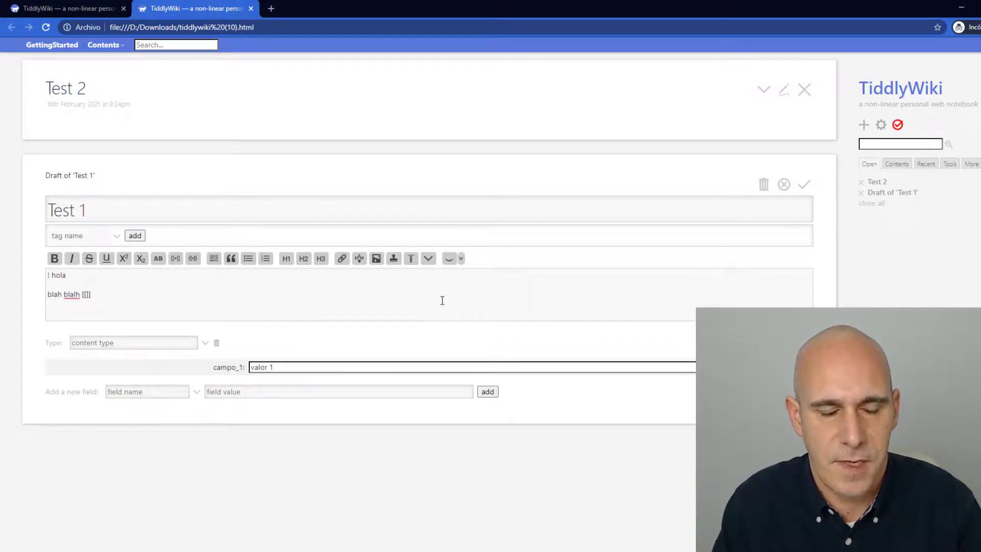
{"action": "type", "text": "Test "}
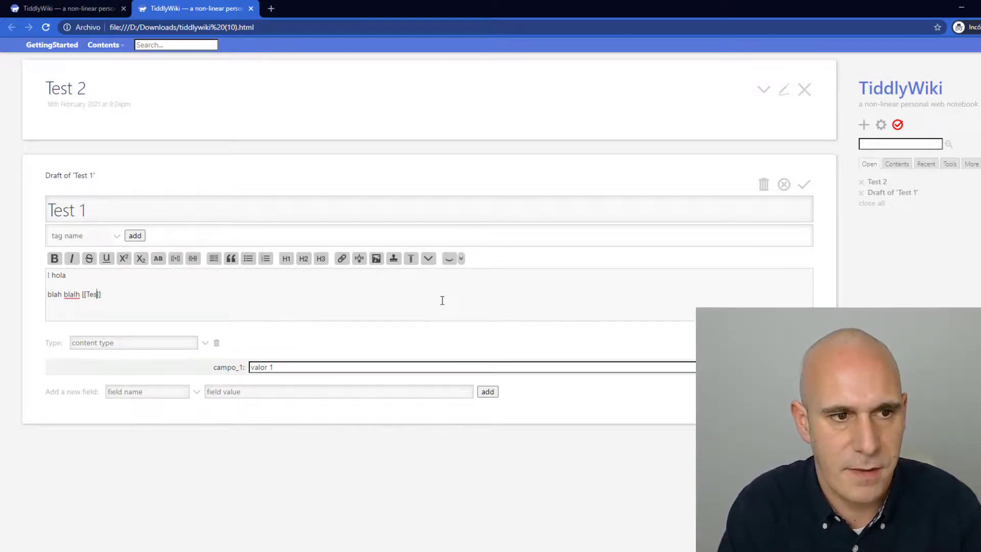
{"action": "type", "text": "2"}
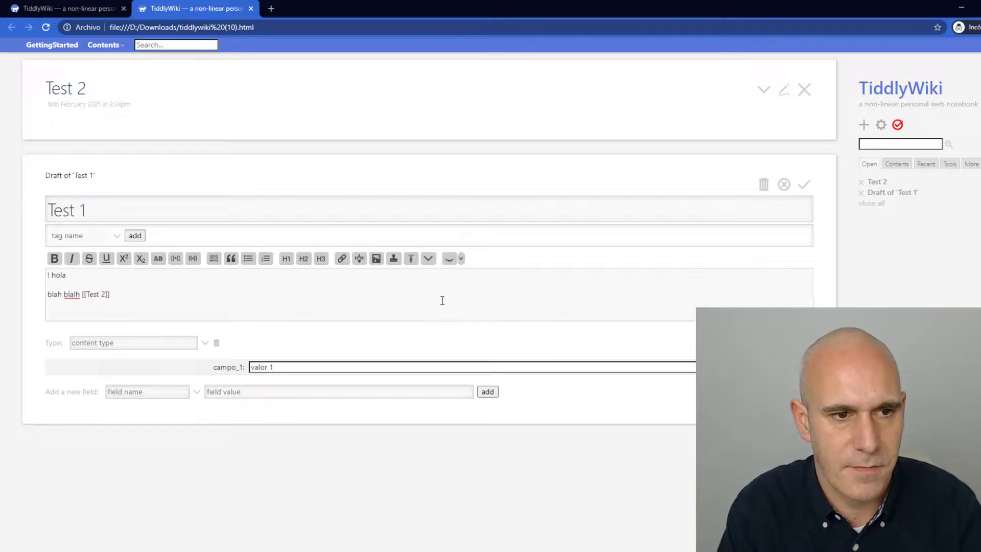
{"action": "left_click", "coordinate": [797, 189]}
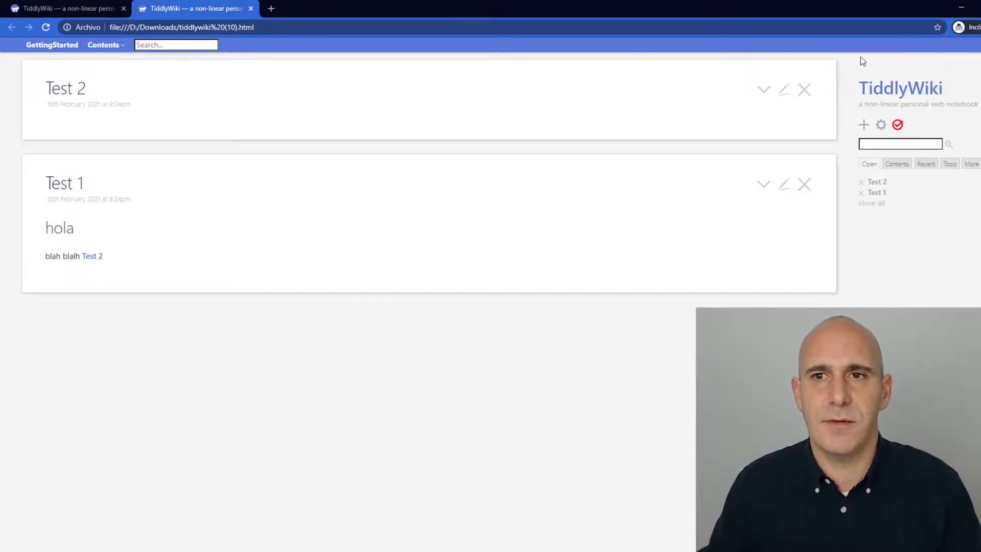
Close the Test 2 tiddler and follow the link to it in Test 1.
{"action": "left_click", "coordinate": [804, 89]}
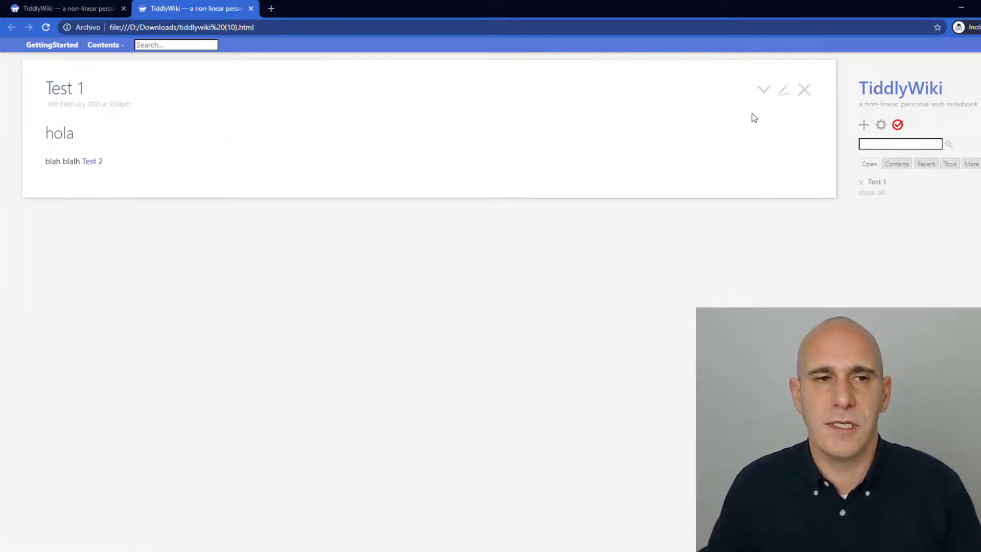
{"action": "left_click", "coordinate": [89, 163]}
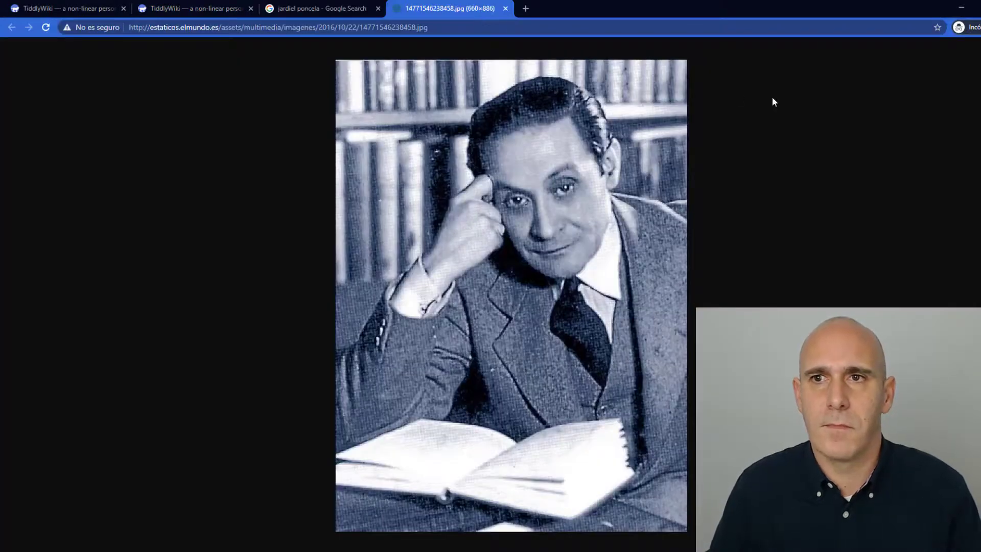
Save the portrait photo to the Downloads folder as the JPEG image 14771546238458.jpg.
{"action": "right_click", "coordinate": [607, 145]}
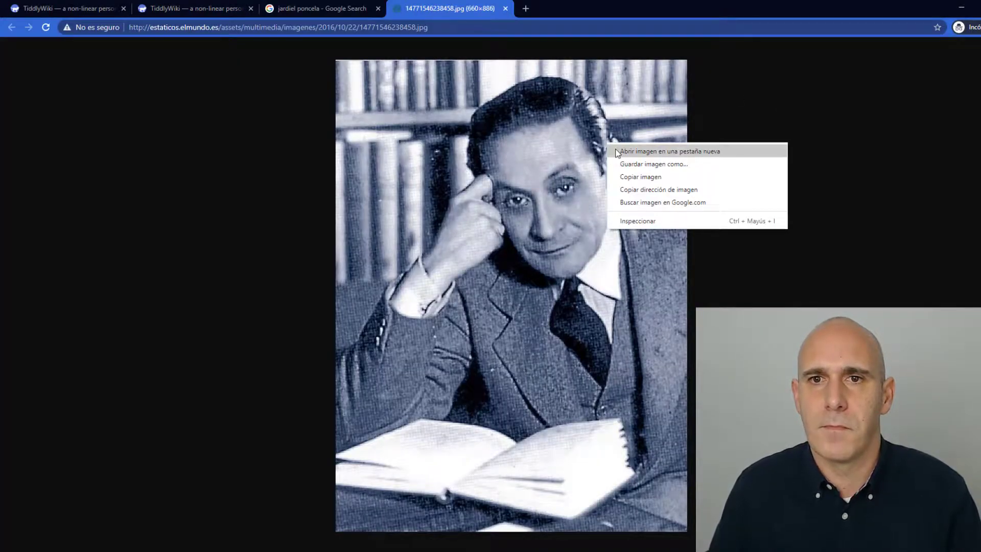
{"action": "left_click", "coordinate": [629, 165]}
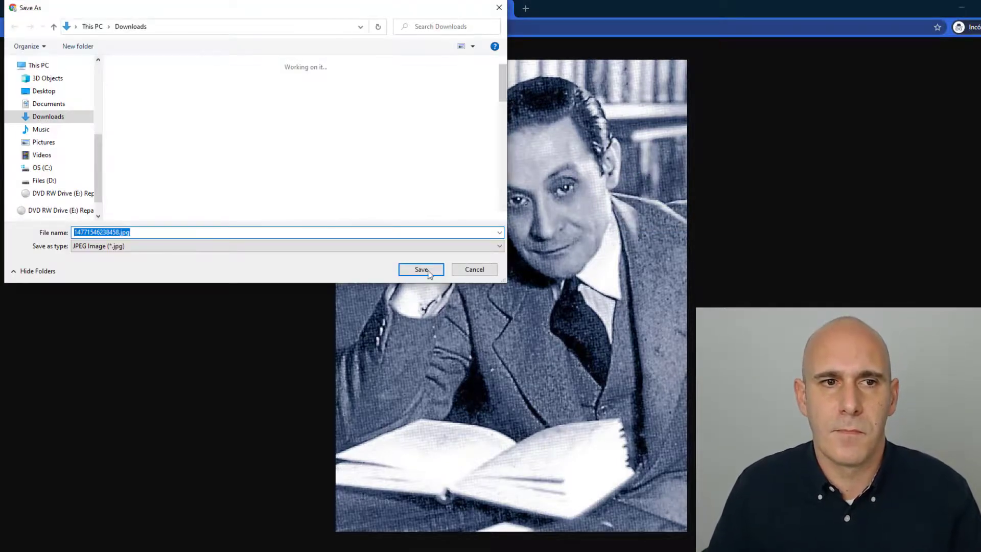
{"action": "left_click", "coordinate": [422, 269]}
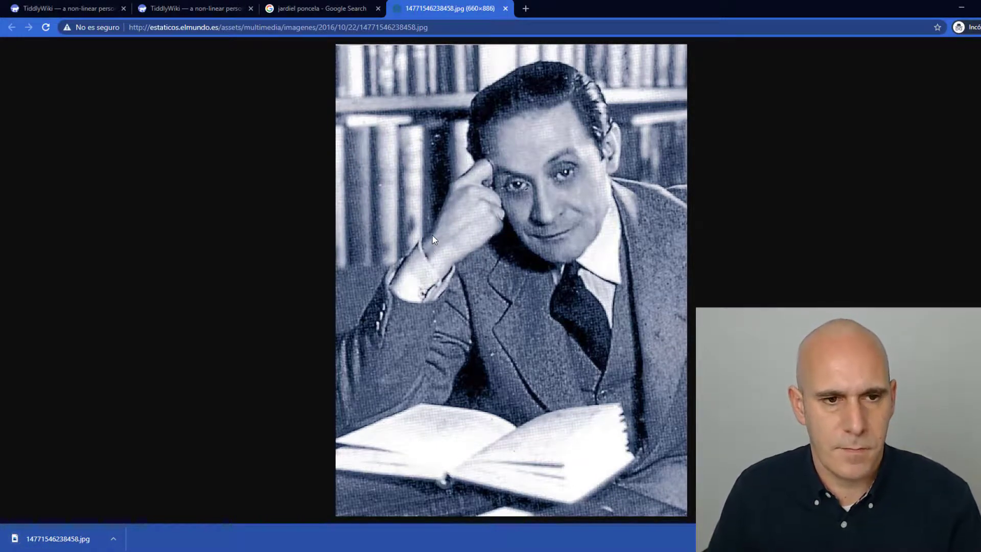
Return to the wiki holding Test 1 and Test 2 and import the downloaded image 14771546238458.jpg into it.
{"action": "left_click", "coordinate": [166, 9]}
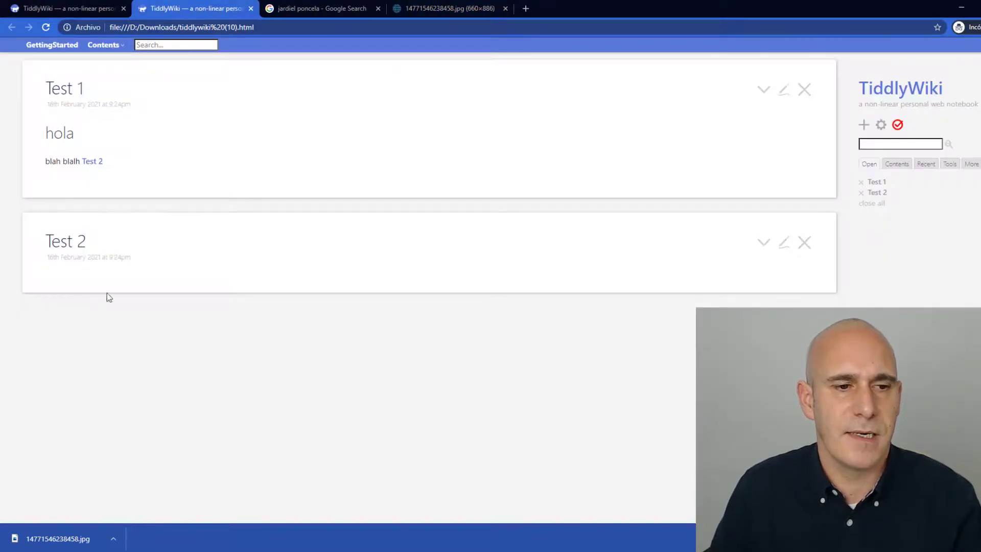
{"action": "left_click_drag", "start_coordinate": [82, 539], "coordinate": [175, 156]}
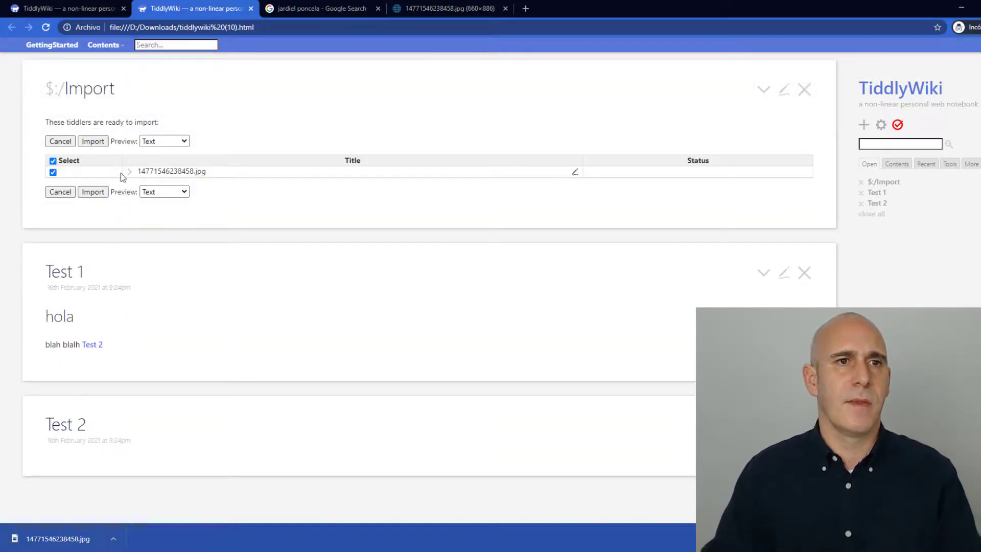
{"action": "left_click", "coordinate": [93, 142]}
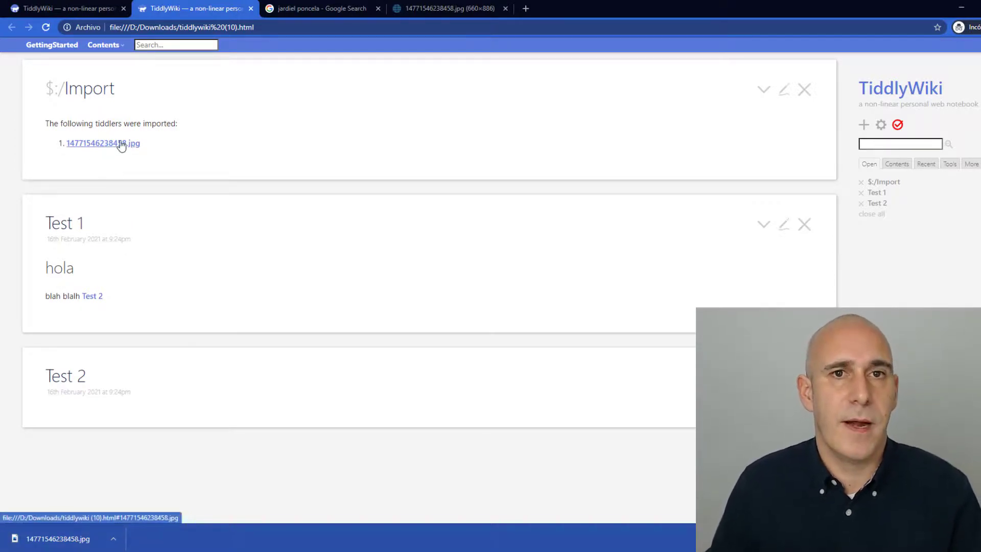
Copy the title of the imported image tiddler, 14771546238458.jpg, from the import report.
{"action": "left_click_drag", "start_coordinate": [145, 144], "coordinate": [68, 148]}
{"action": "key", "text": "ctrl+c"}
{"action": "right_click", "coordinate": [74, 144]}
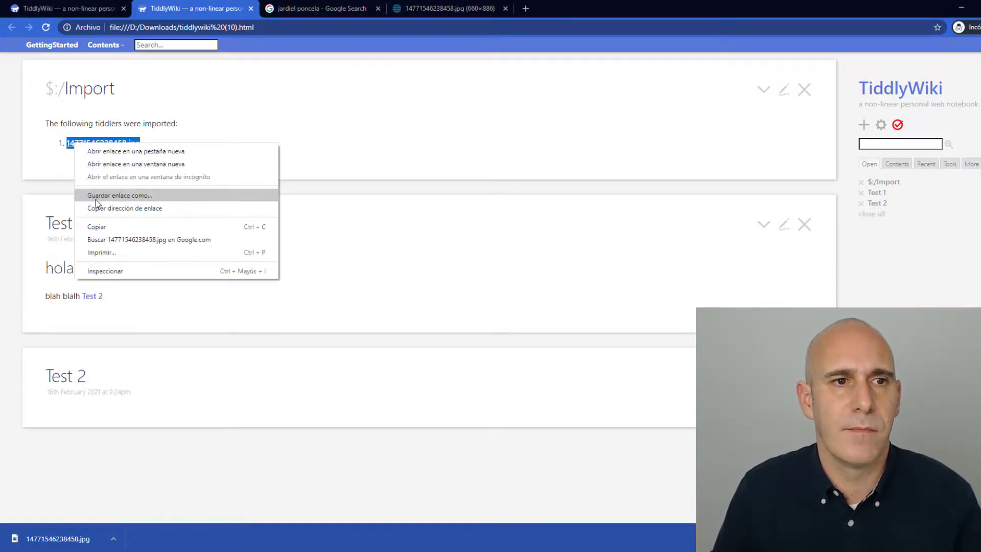
{"action": "left_click", "coordinate": [98, 225]}
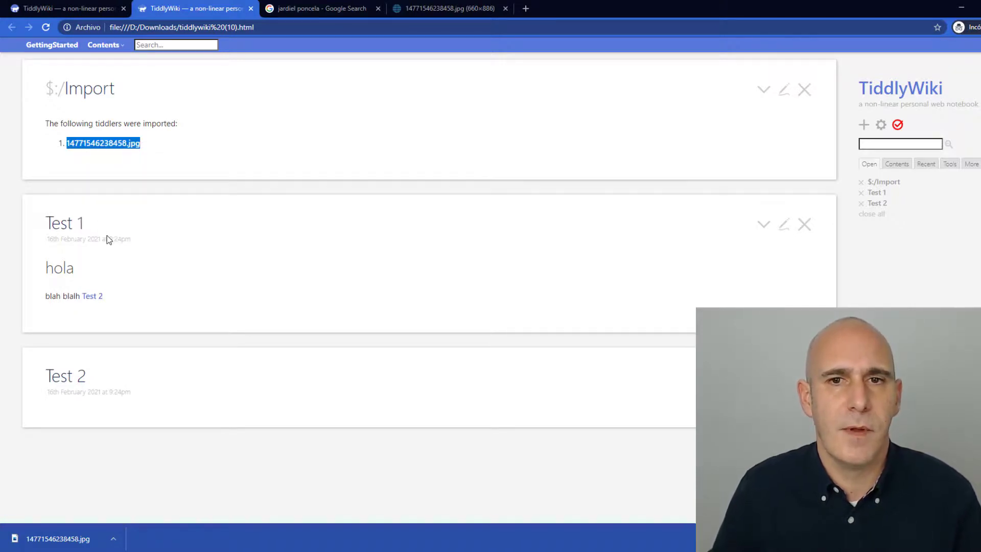
Embed the image in the Test 1 tiddler by adding [img[14771546238458.jpg]] after a blank line below the existing text, and save it.
{"action": "triple_click", "coordinate": [795, 237]}
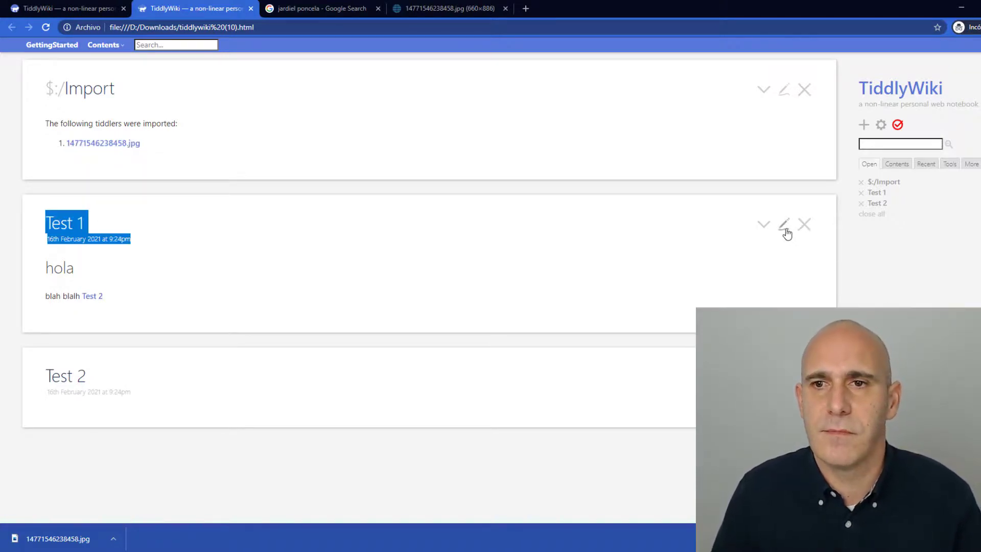
{"action": "left_click", "coordinate": [777, 228]}
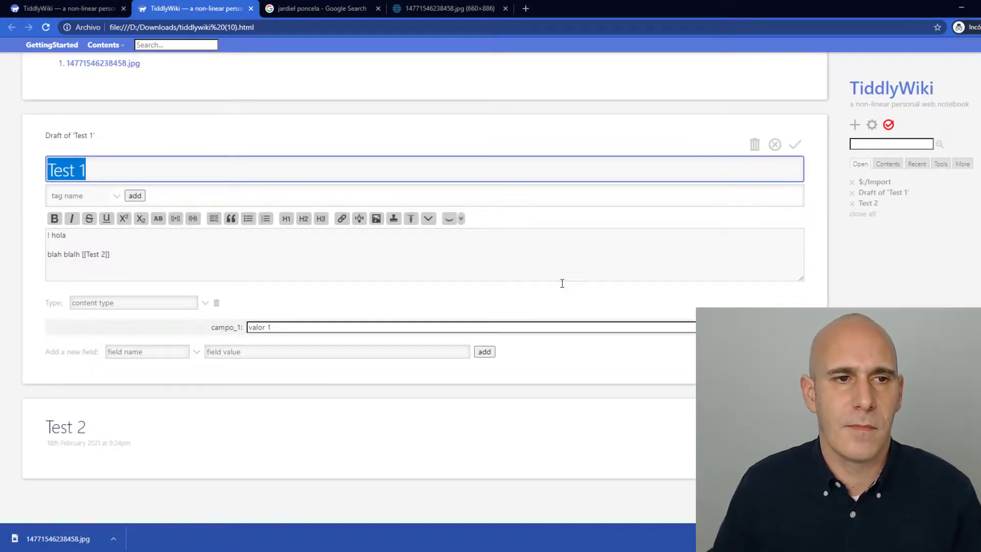
{"action": "left_click", "coordinate": [492, 271]}
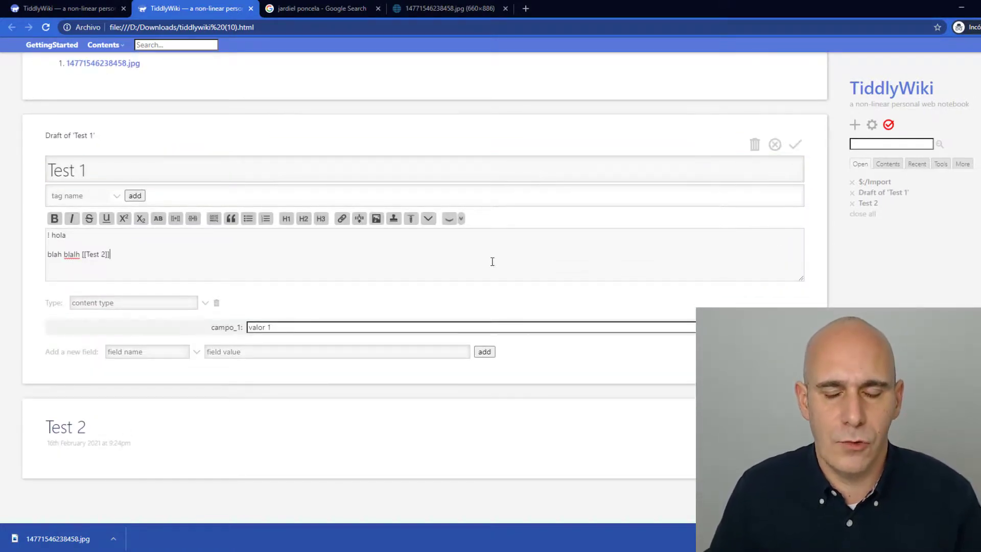
{"action": "key", "text": "Return"}
{"action": "key", "text": "Return"}
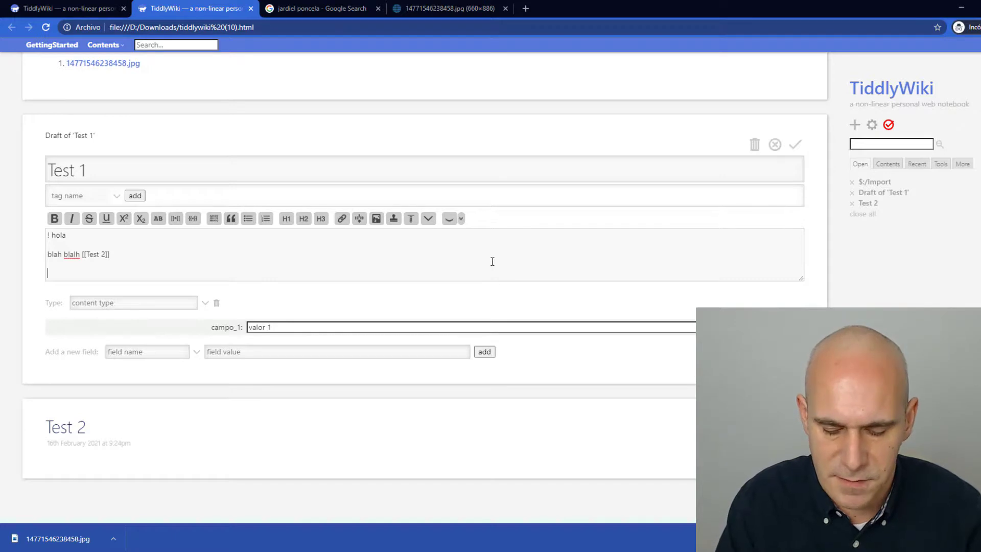
{"action": "type", "text": "[img"}
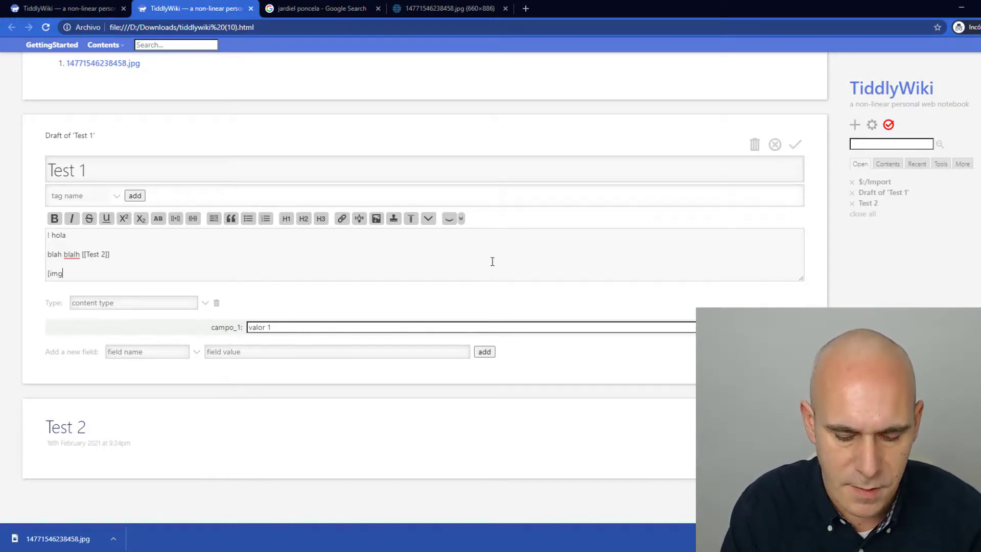
{"action": "type", "text": "["}
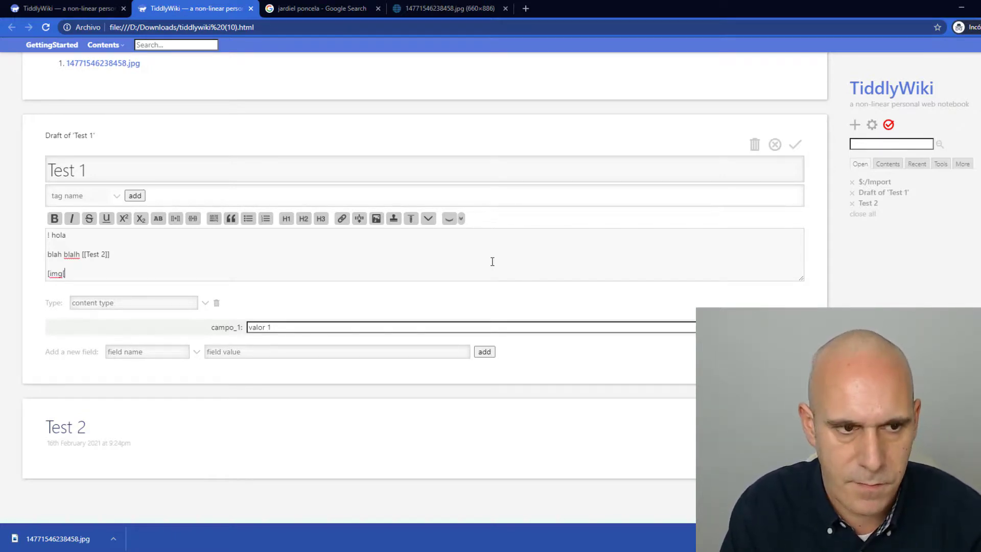
{"action": "key", "text": "ctrl+v"}
{"action": "type", "text": "]]"}
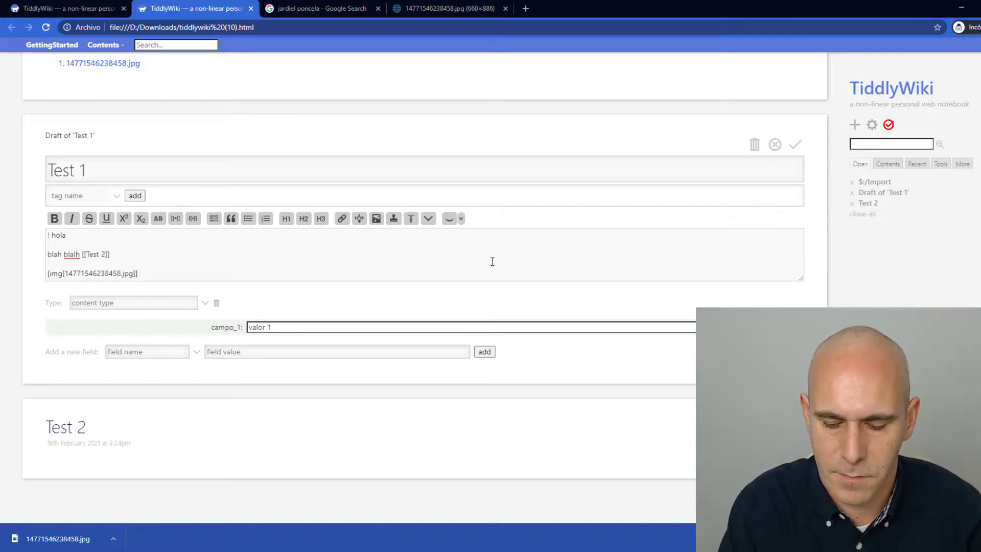
{"action": "left_click", "coordinate": [794, 145]}
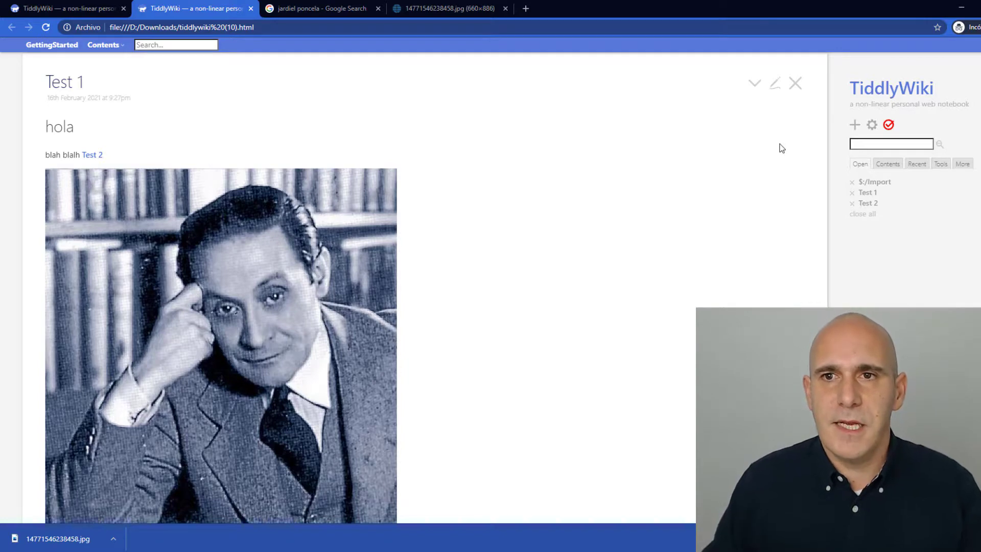
Close the $:/Import and Test 1 tiddlers, leaving only Test 2 open.
{"action": "left_click_drag", "start_coordinate": [979, 96], "coordinate": [979, 220]}
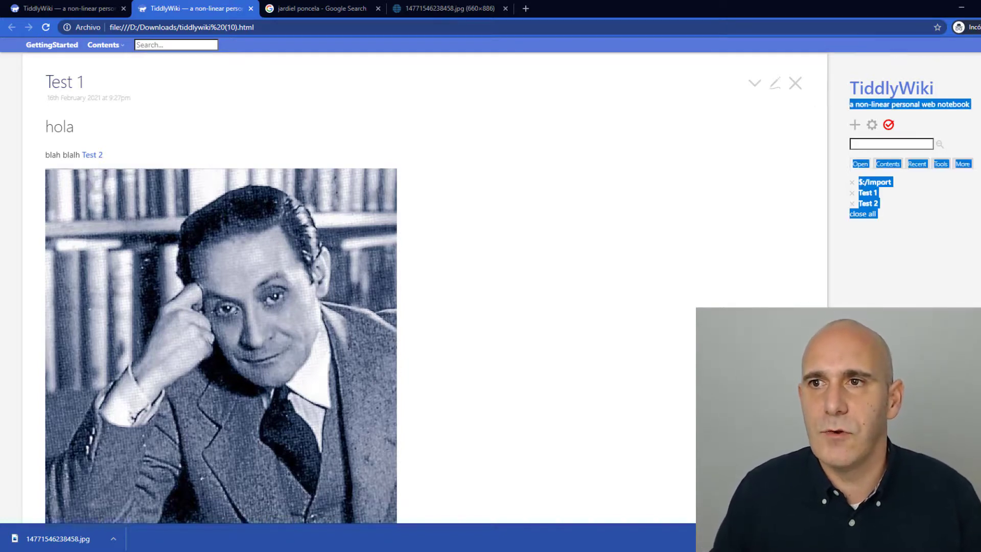
{"action": "scroll", "coordinate": [852, 82], "scroll_direction": "up", "scroll_amount": 3}
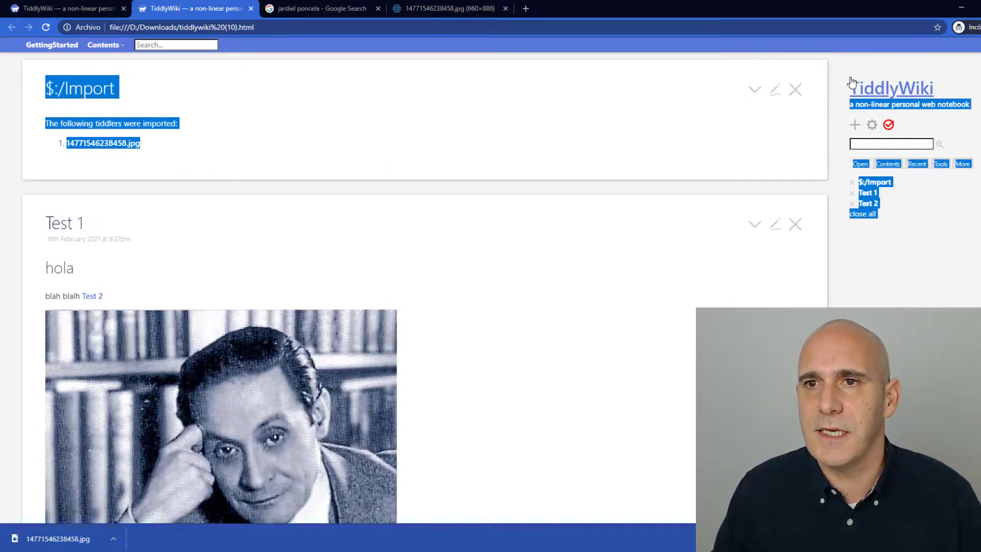
{"action": "left_click", "coordinate": [795, 89]}
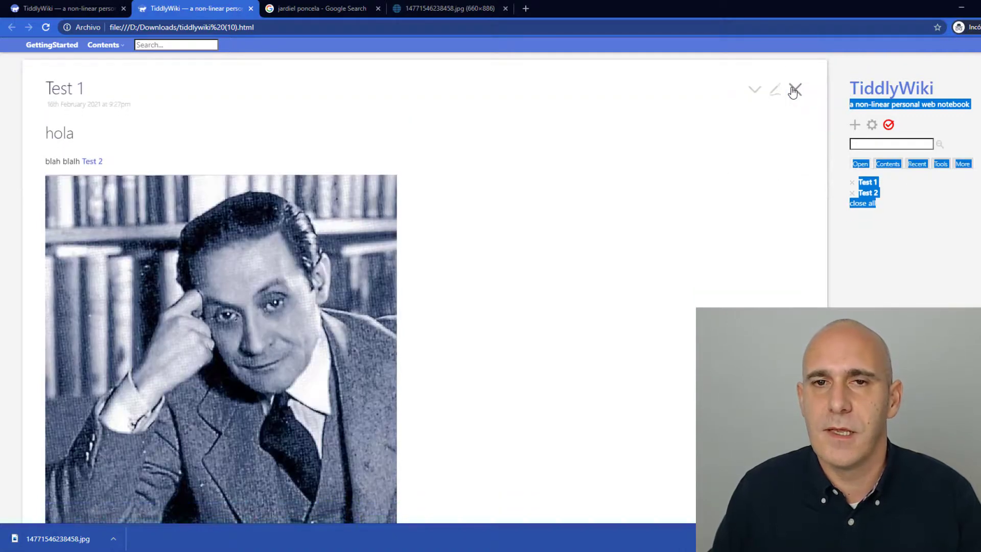
{"action": "left_click", "coordinate": [793, 91]}
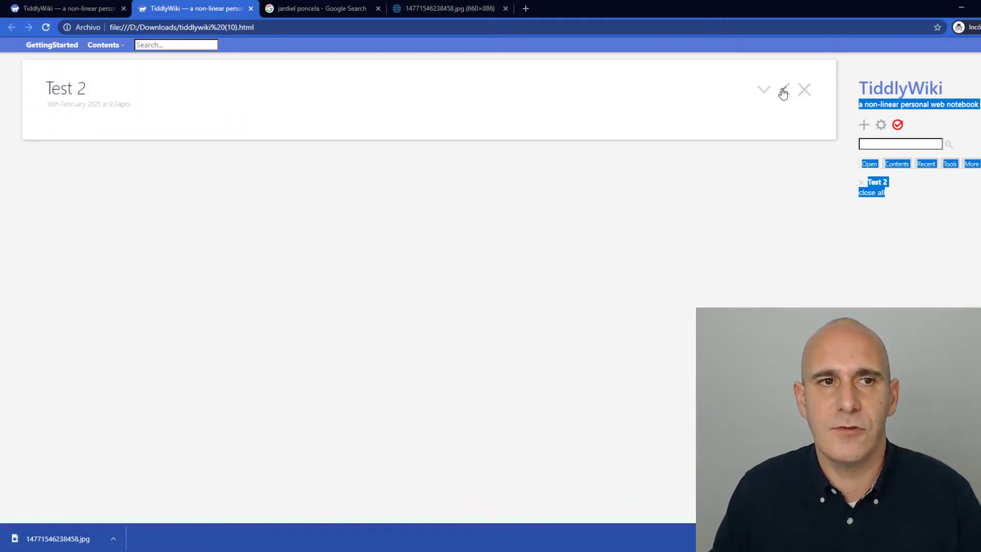
Transclude Test 1 in the Test 2 tiddler by entering {{Test 1}} as its text, and save it.
{"action": "left_click", "coordinate": [783, 92]}
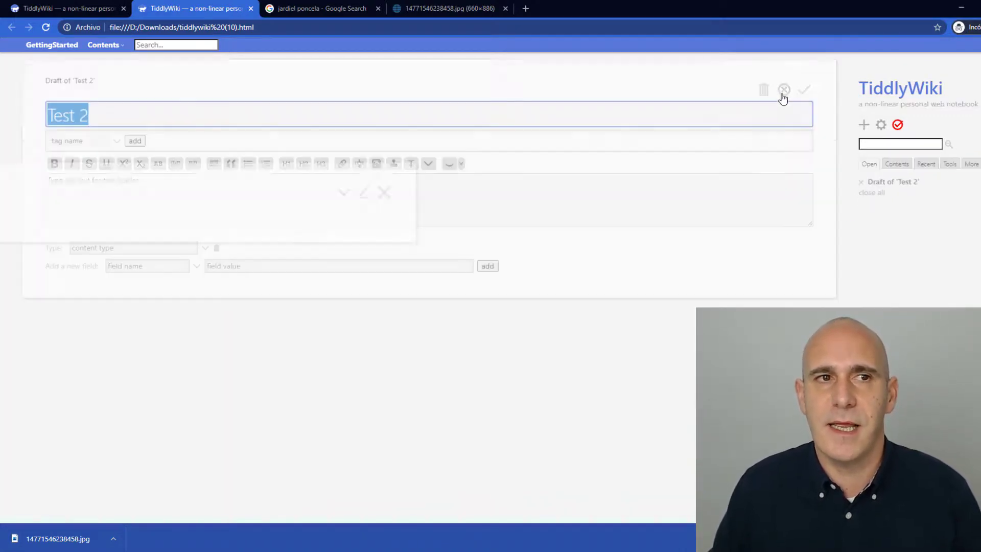
{"action": "left_click", "coordinate": [783, 92]}
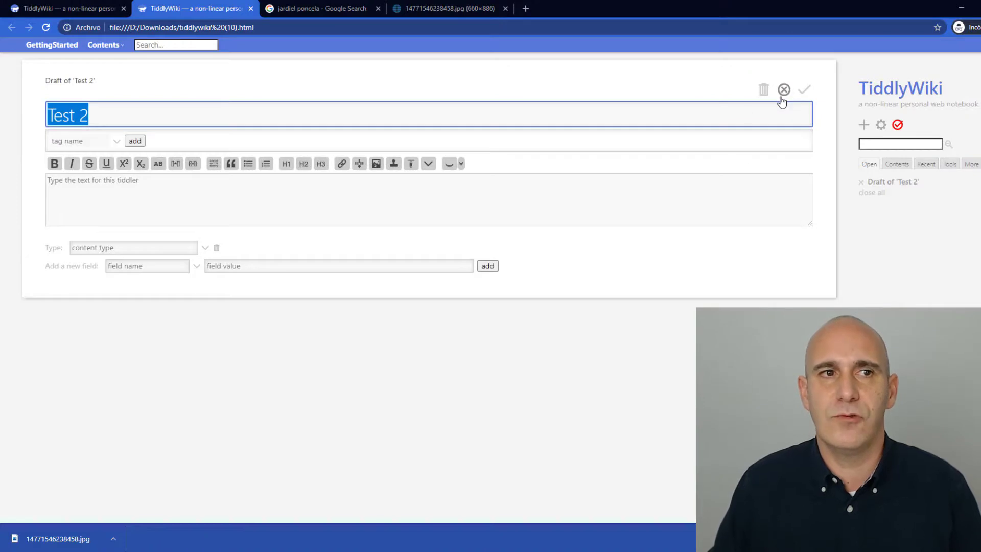
{"action": "left_click", "coordinate": [505, 200]}
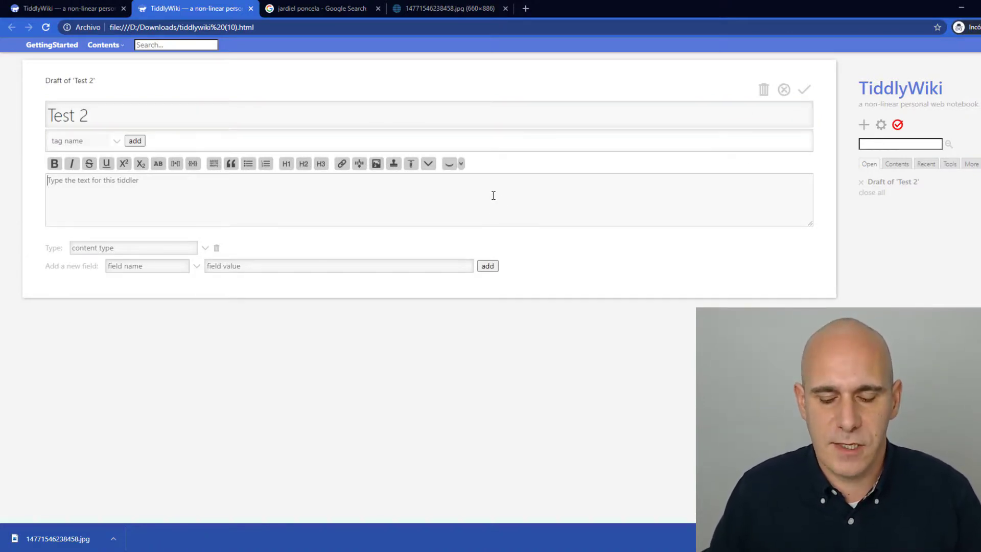
{"action": "type", "text": "{{}}"}
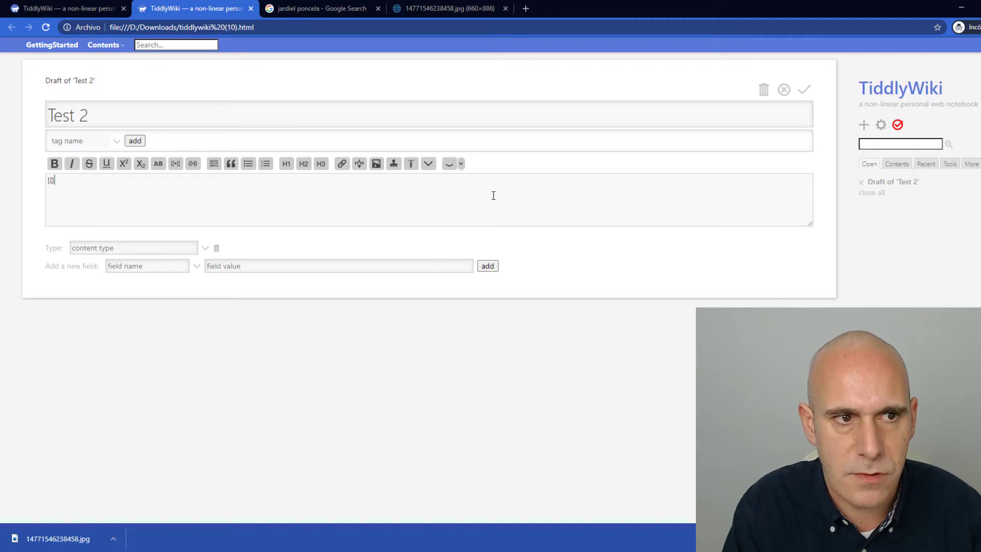
{"action": "key", "text": "Left"}
{"action": "key", "text": "Left"}
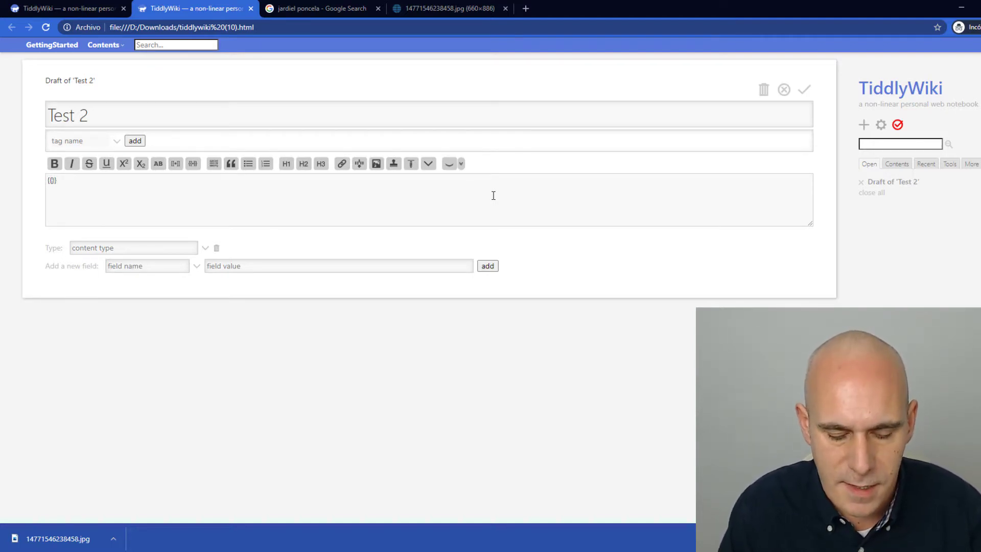
{"action": "type", "text": "Test 1"}
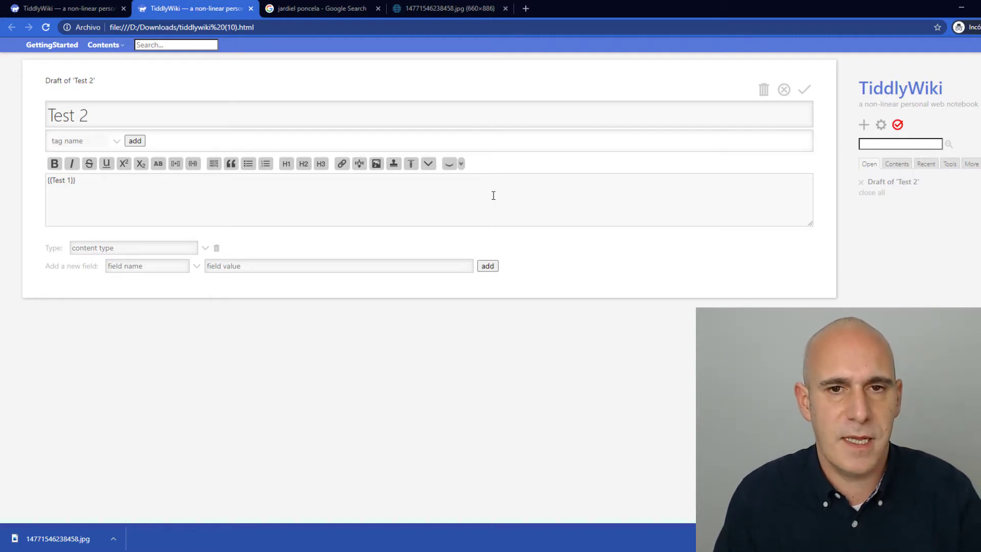
{"action": "left_click", "coordinate": [804, 90]}
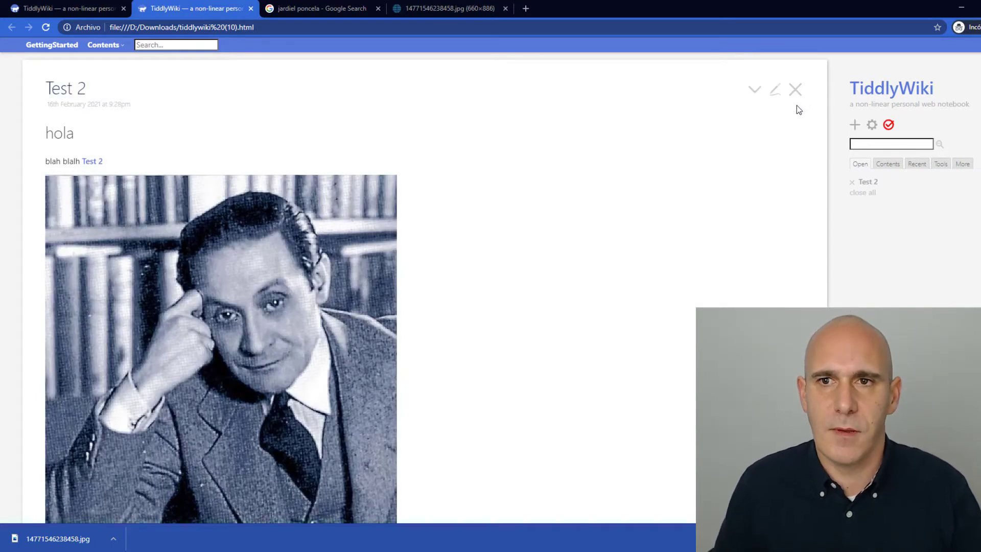